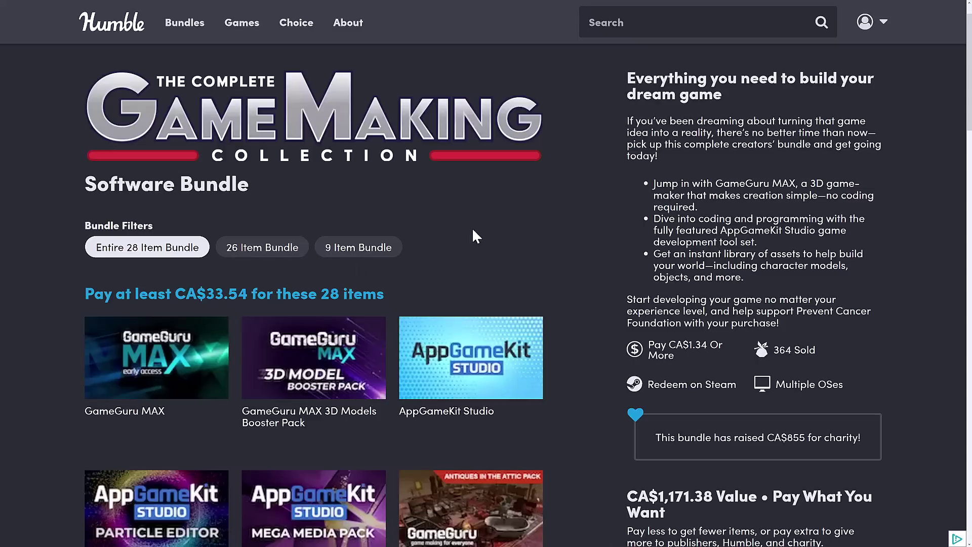
Step: Look through the 28 items of The Complete Game Making Collection software bundle
scroll(486, 228, down, 2)
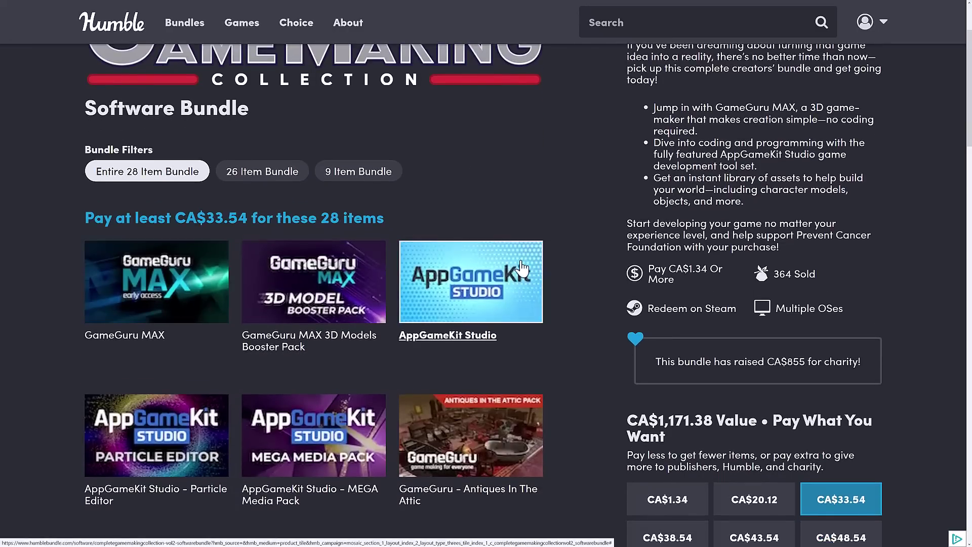
scroll(522, 268, down, 3)
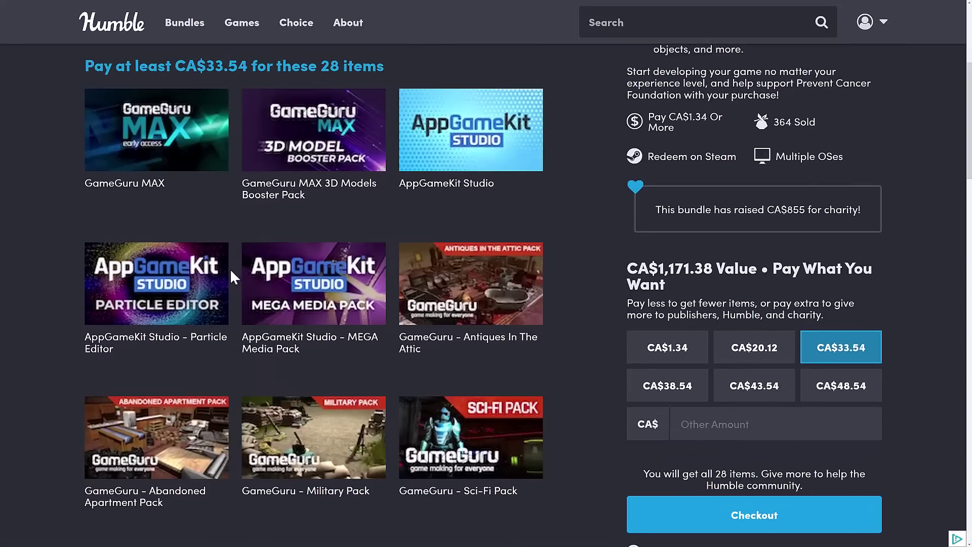
scroll(232, 269, down, 2)
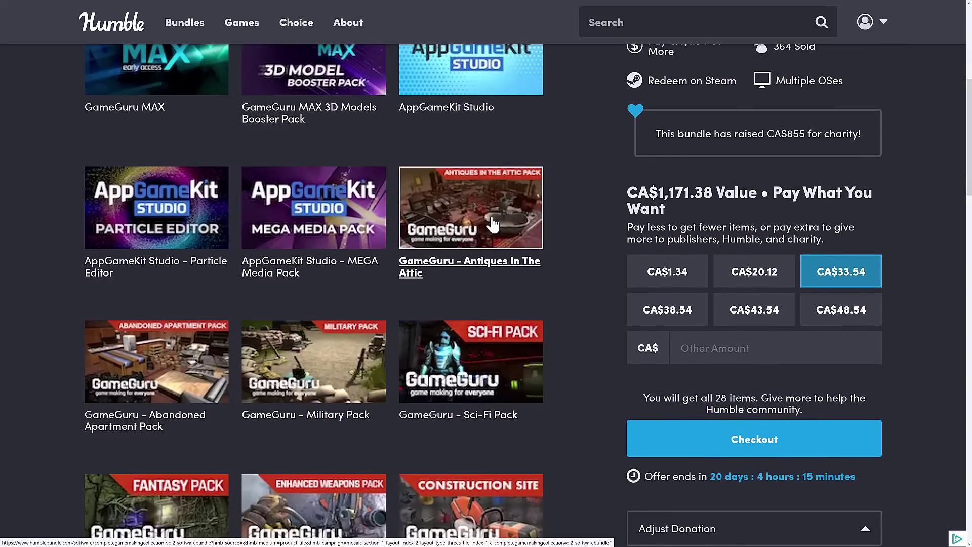
scroll(492, 224, down, 7)
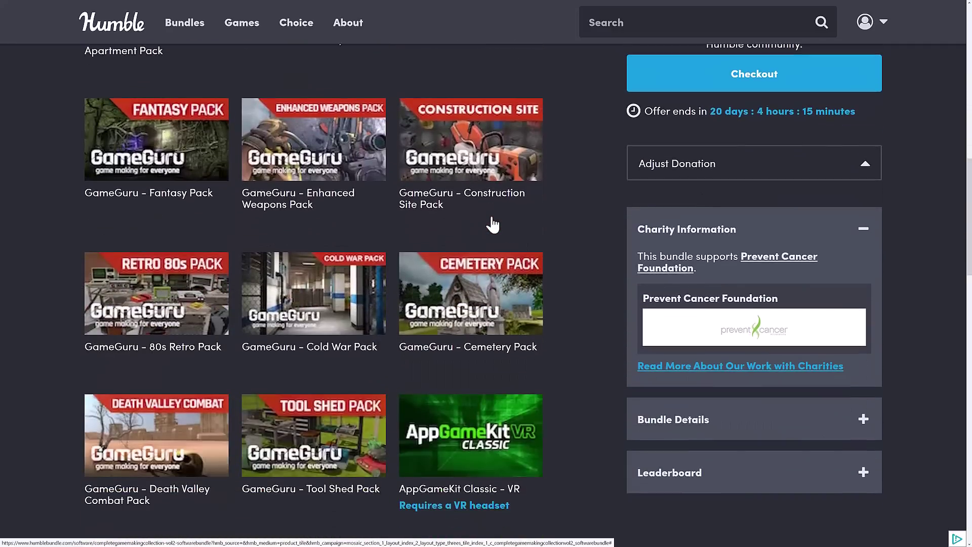
scroll(493, 224, down, 2)
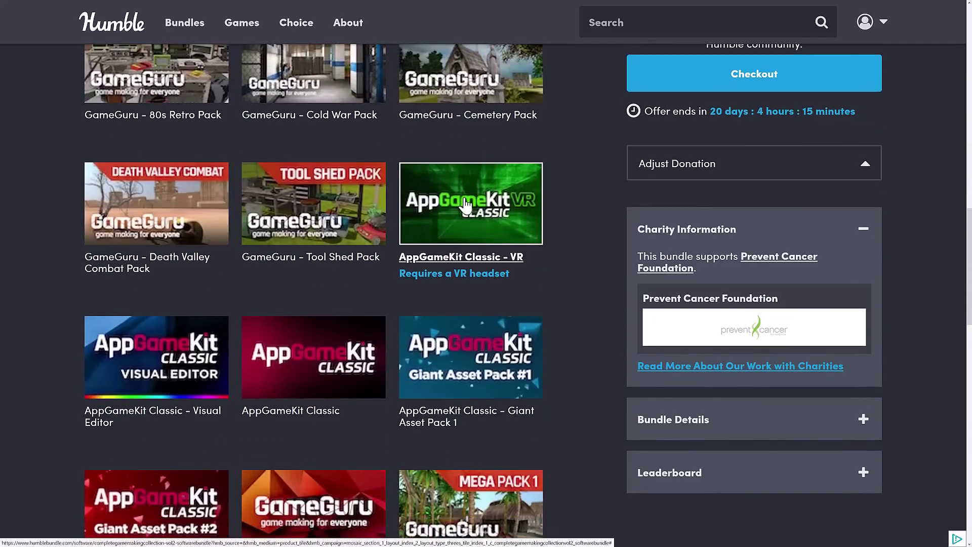
scroll(362, 284, down, 1)
scroll(346, 311, down, 3)
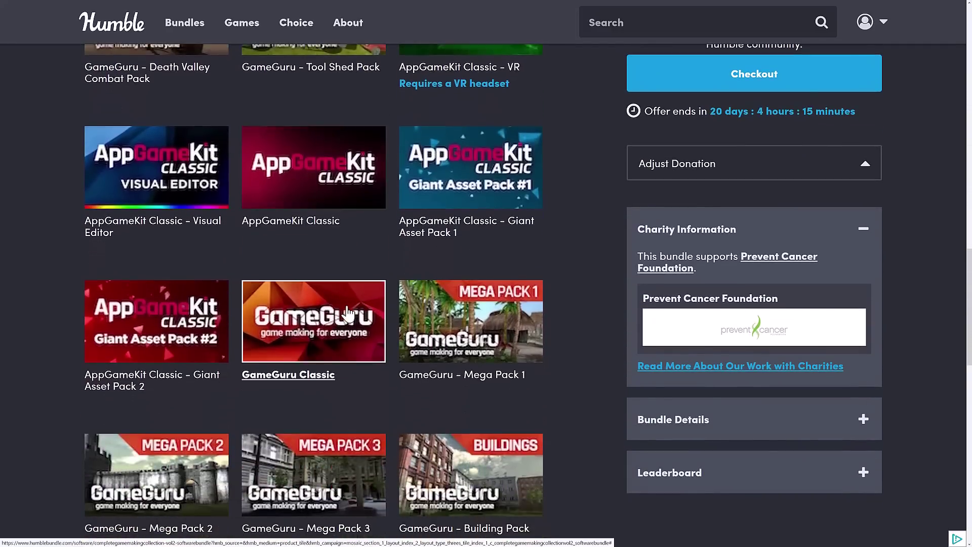
scroll(347, 312, down, 3)
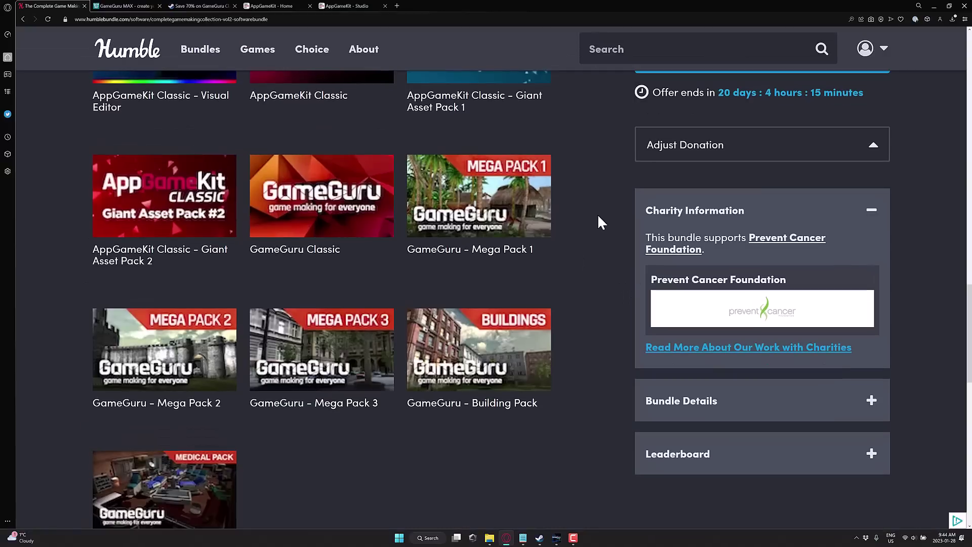
Step: Switch to the GameGuru MAX hub, choose the Jungle Fever demo for editing and open its jungle fever level from the storyboard
key(alt+Tab)
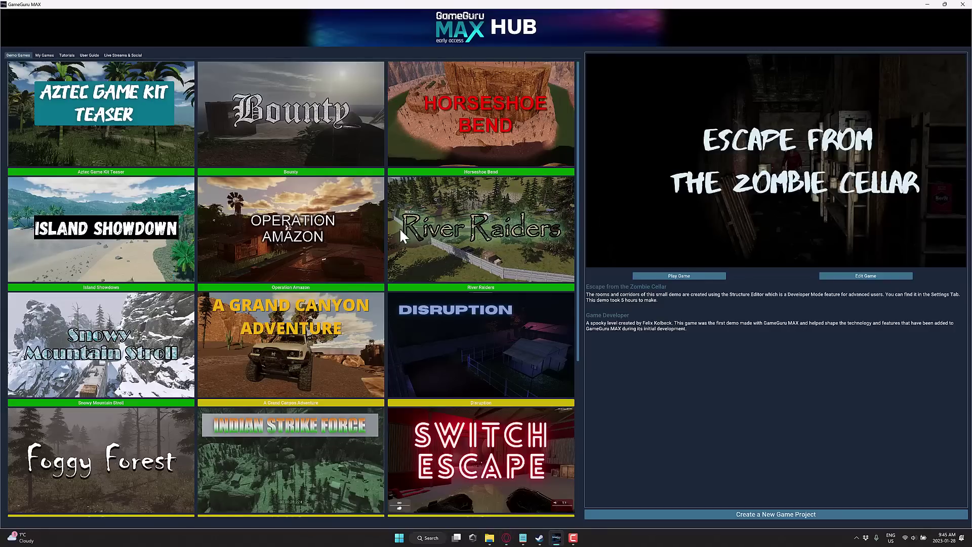
scroll(403, 230, down, 4)
scroll(402, 223, down, 1)
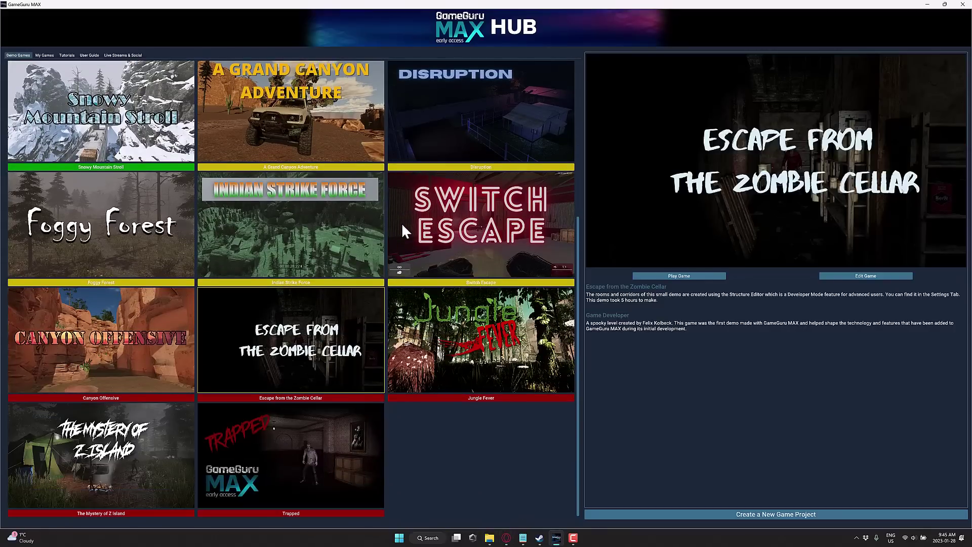
click(487, 312)
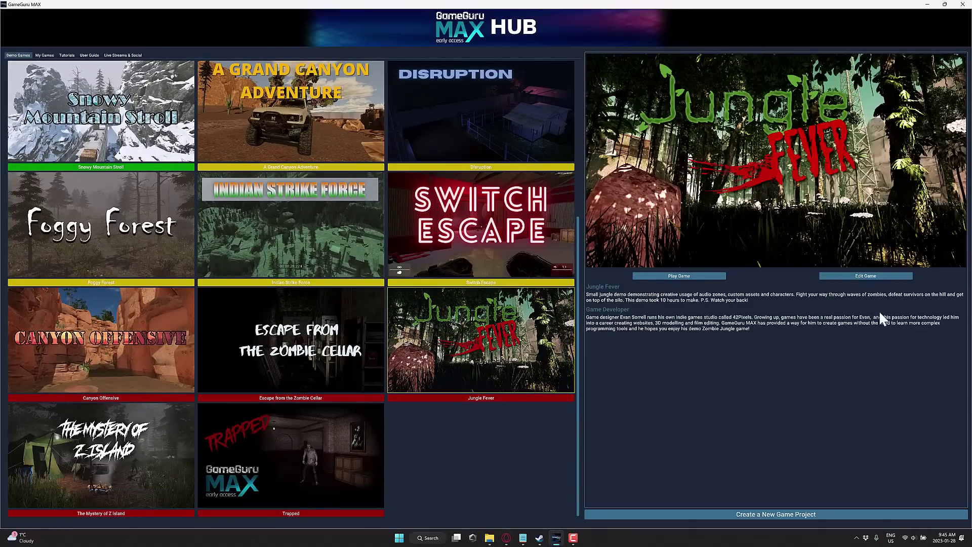
click(861, 278)
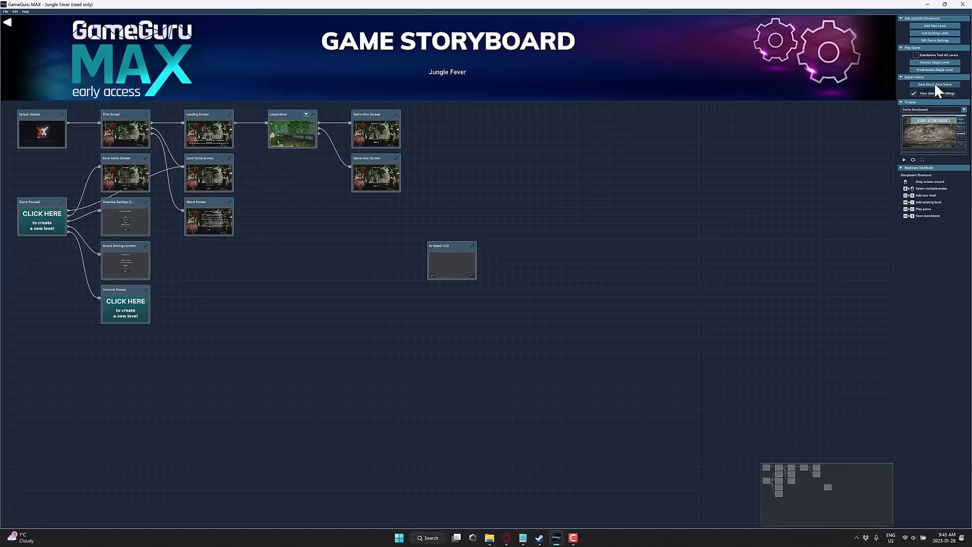
click(312, 137)
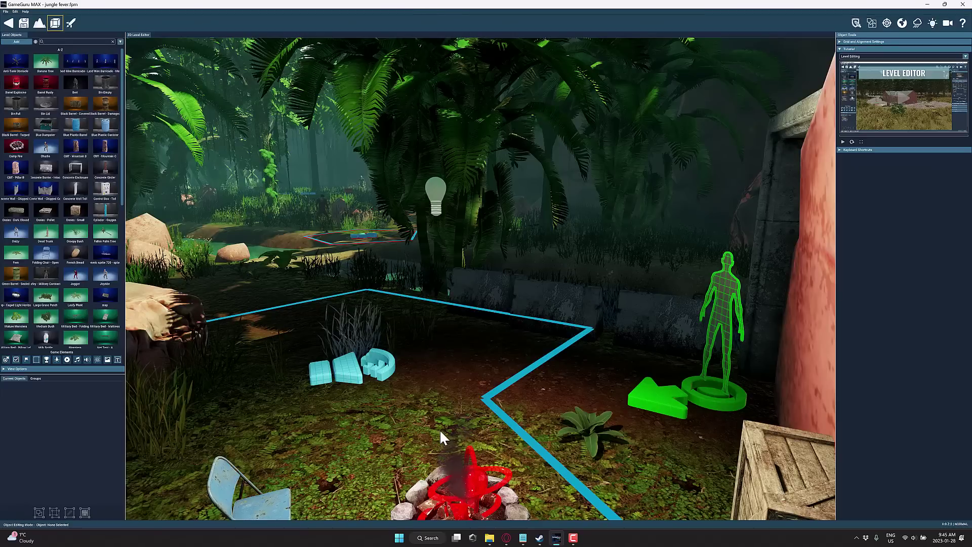
Step: Select the Jogger zombie standing beyond the ambience zone and expand its behavior settings
mouse_move(541, 345)
right_down()
mouse_move(492, 439)
mouse_move(377, 430)
mouse_move(539, 344)
mouse_move(537, 389)
mouse_move(536, 337)
right_up()
key(w)
key(d)
key(w)
click(536, 337)
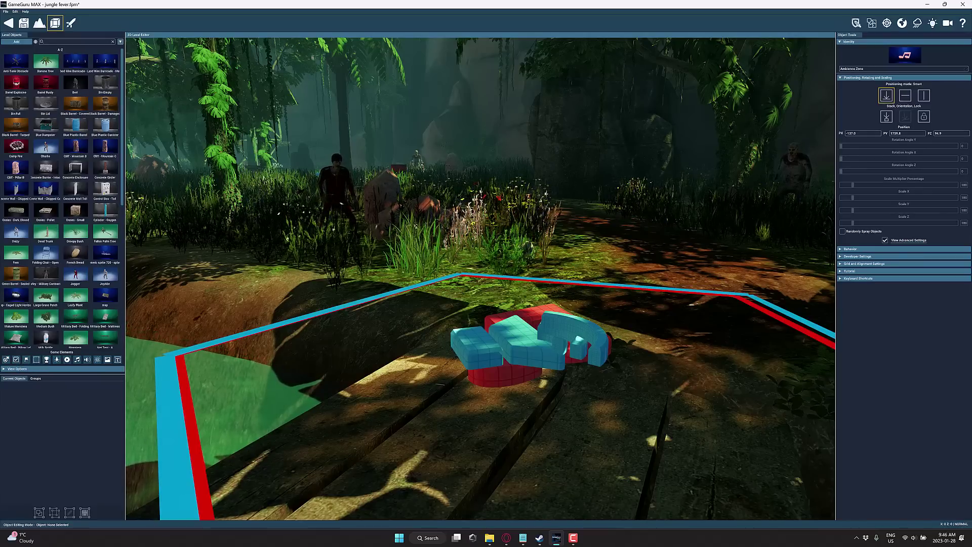
click(337, 169)
click(865, 256)
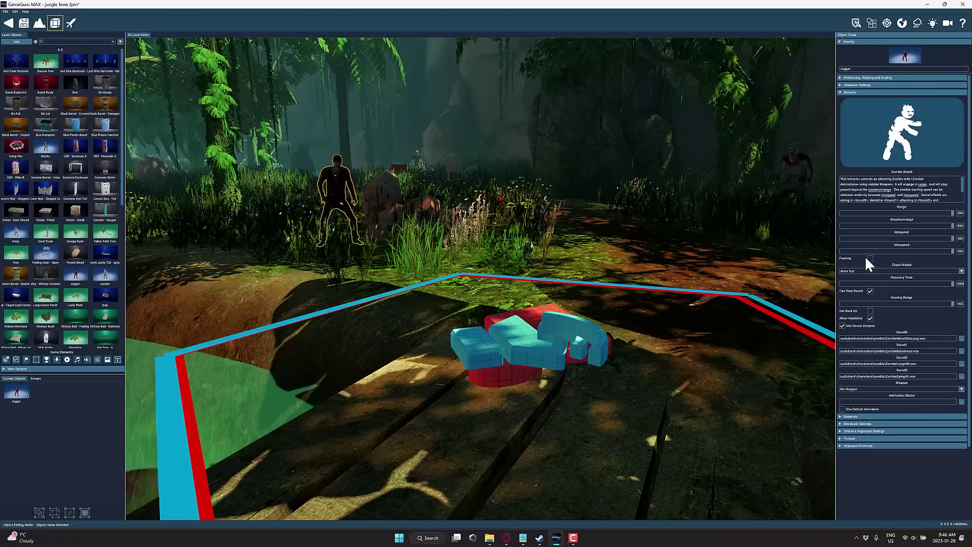
Step: Examine the People behaviors available for the Jogger in the behavior library, leaving the assigned one as it is
click(896, 123)
scroll(483, 256, up, 4)
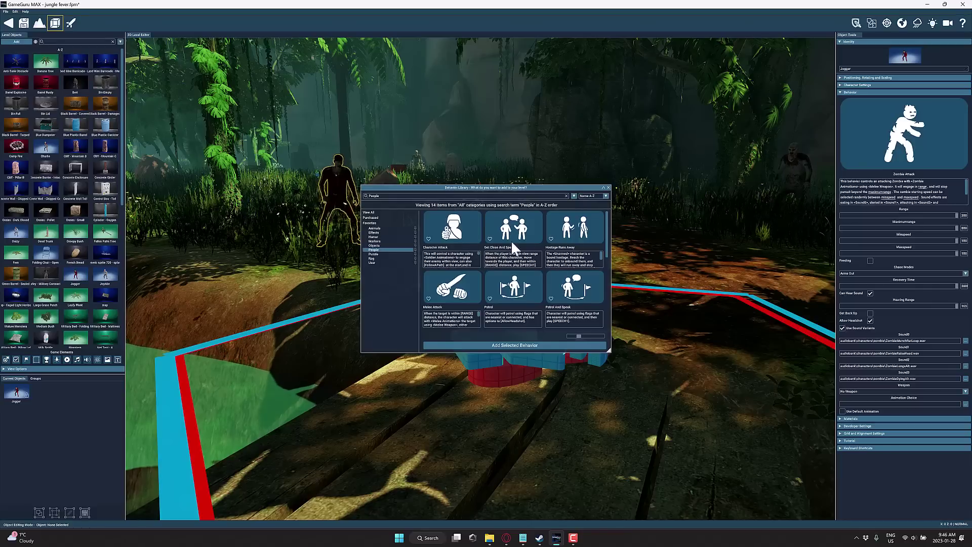
scroll(555, 229, down, 1)
scroll(511, 260, down, 5)
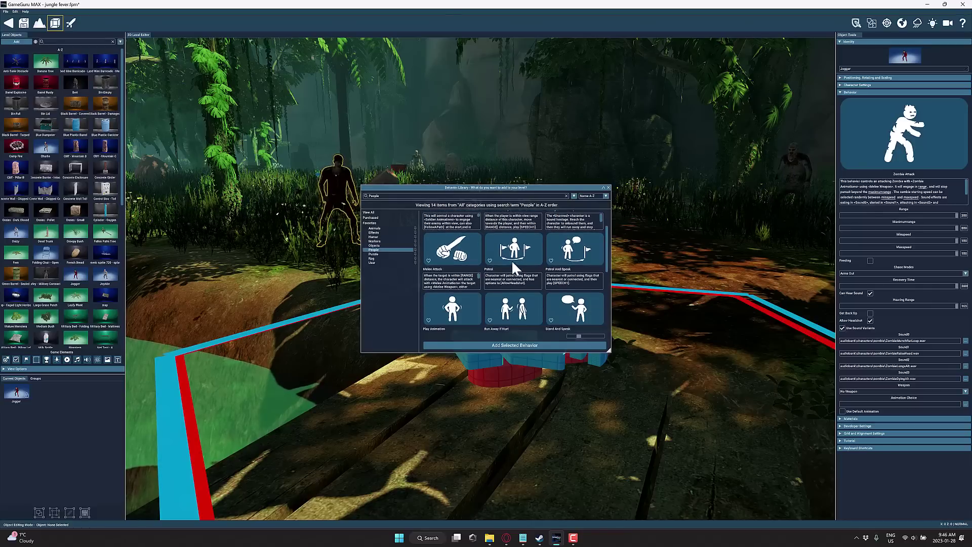
scroll(481, 286, down, 1)
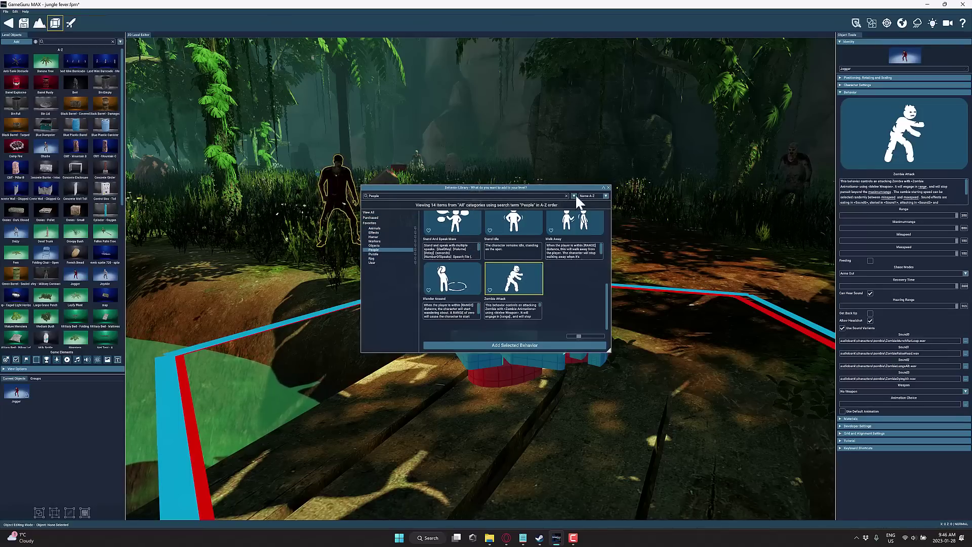
click(608, 186)
Step: Sculpt the grassy ground near the ambience zone with a terrain brush reduced to a small size
right_drag(594, 211, 510, 180)
key(s)
key(w)
key(w)
key(w)
right_drag(531, 310, 518, 331)
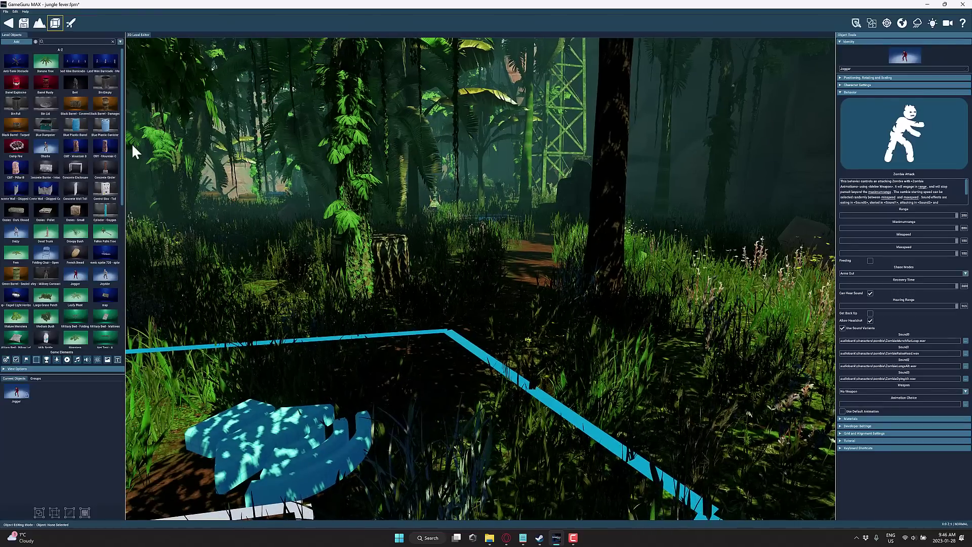
click(43, 26)
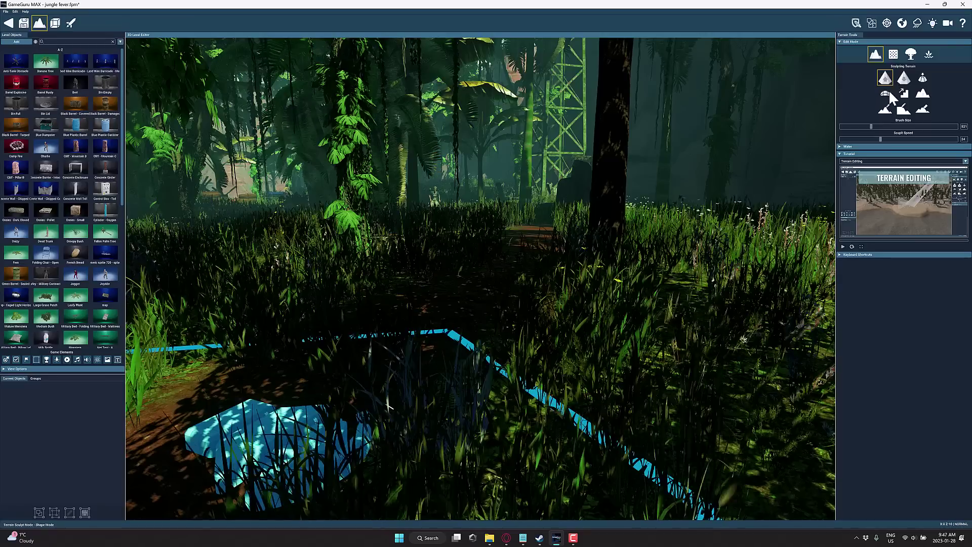
drag(869, 126, 846, 128)
mouse_move(511, 293)
mouse_down()
mouse_move(473, 269)
mouse_move(510, 267)
mouse_move(521, 282)
mouse_up()
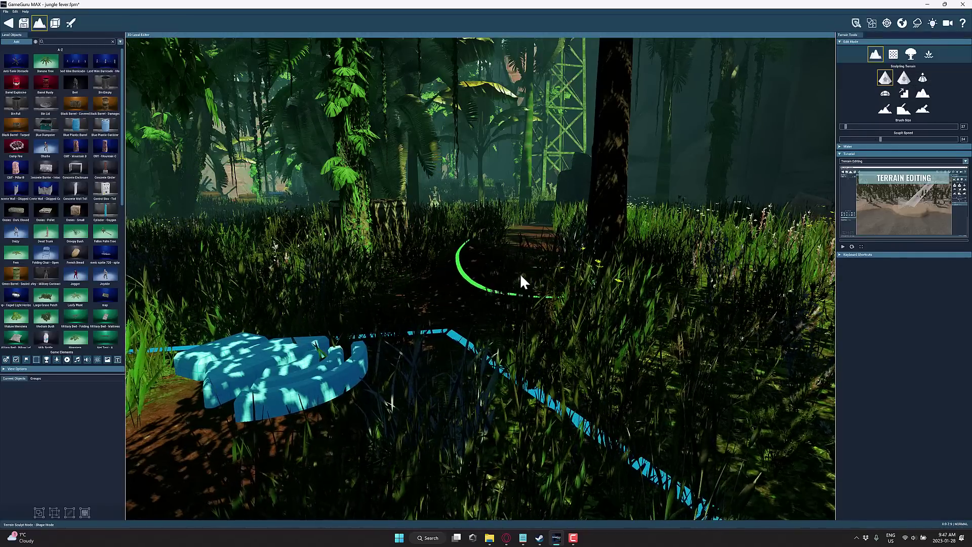
Step: Paint broad-leaved jungle trees over the terrain using a much larger tree brush
click(911, 53)
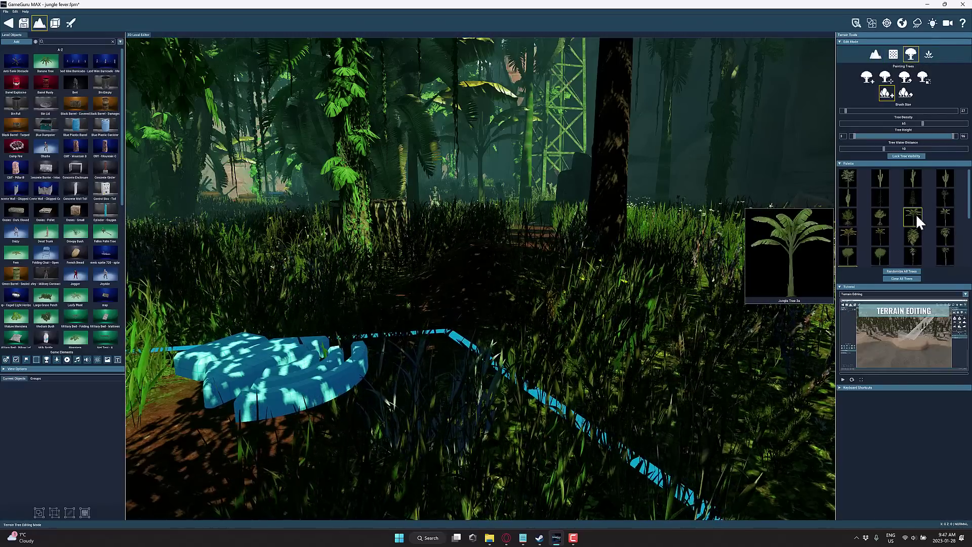
click(915, 214)
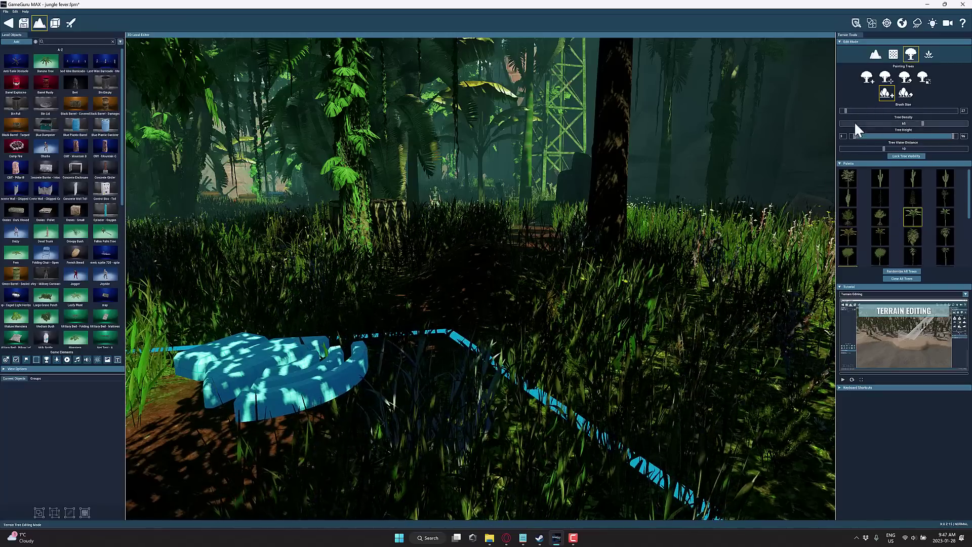
drag(845, 110, 911, 111)
click(521, 230)
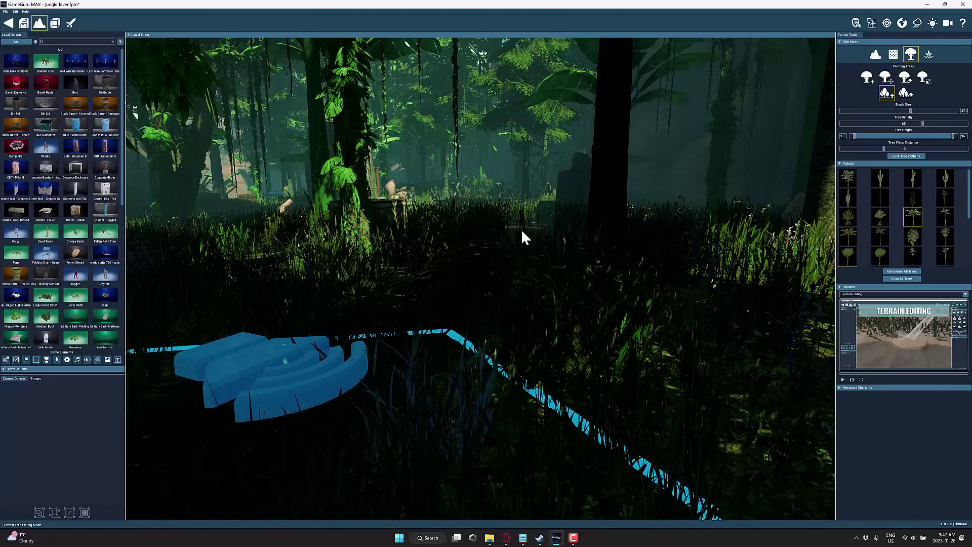
key(s)
key(s)
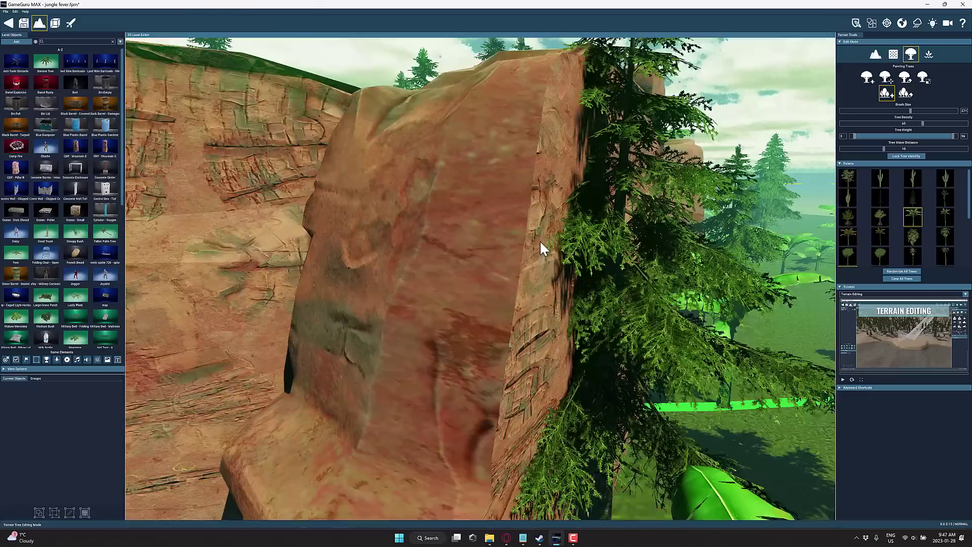
right_drag(540, 241, 633, 284)
key(e)
mouse_move(604, 254)
right_down()
mouse_move(616, 254)
mouse_move(603, 254)
right_up()
key(d)
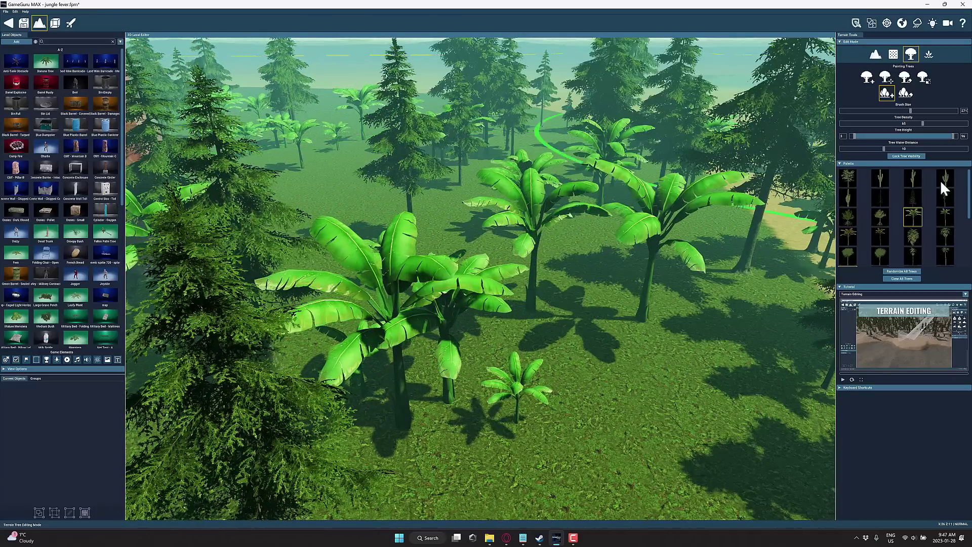
Step: Show the vegetation painting settings and place the Bert zombie on the grass between the newly painted jungle trees
click(930, 54)
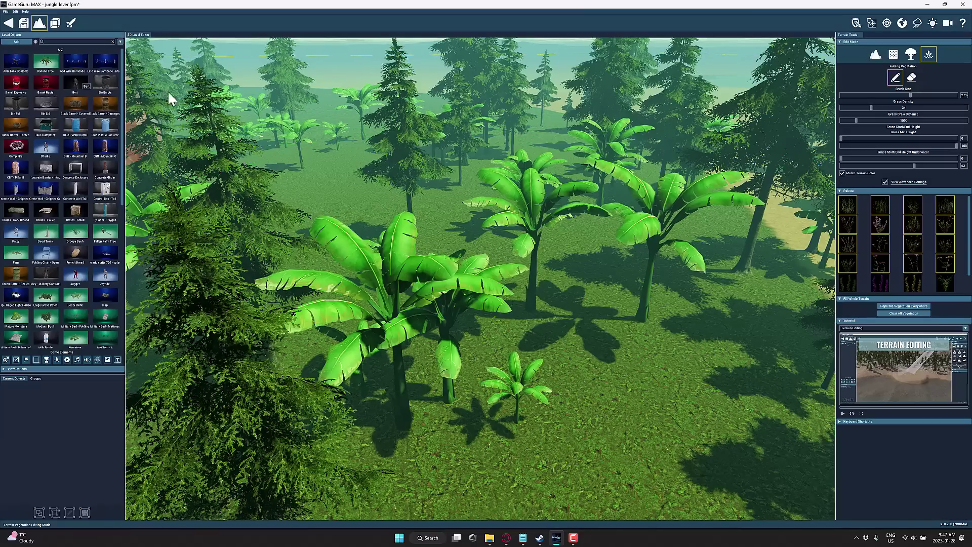
click(566, 317)
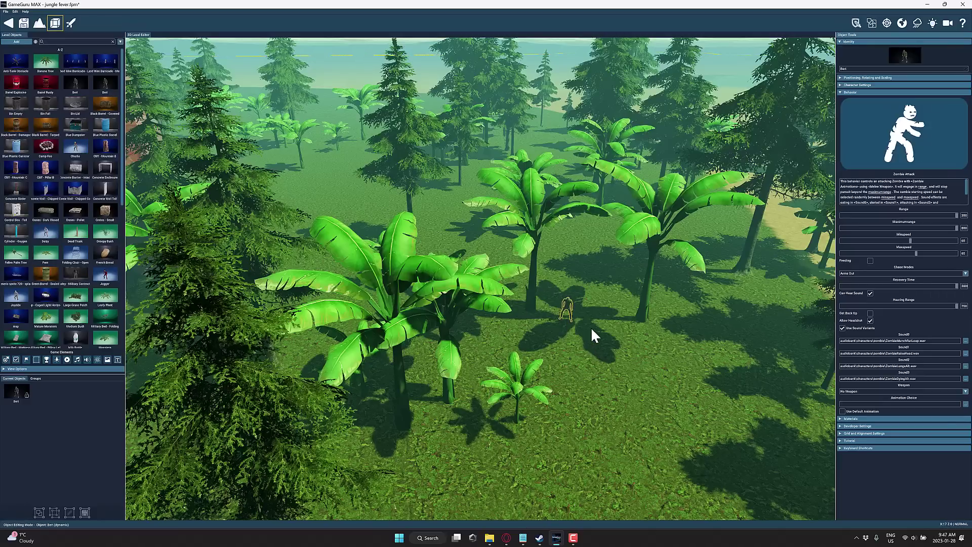
key(w)
right_drag(590, 329, 620, 342)
right_drag(562, 338, 576, 339)
Step: Add the Watchtower Lookout from the object library's Military Collection and place it beside the zombie among the trees
scroll(46, 226, down, 10)
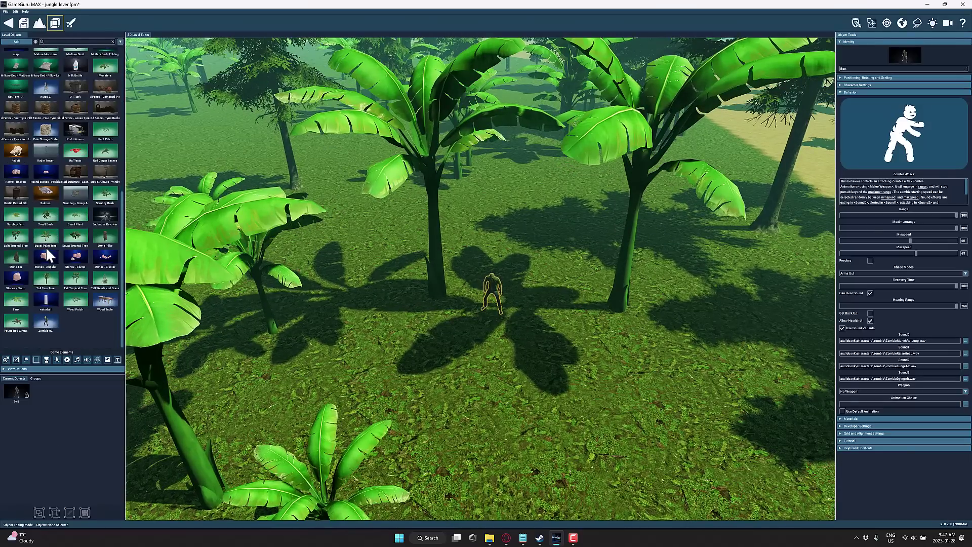
scroll(32, 146, up, 10)
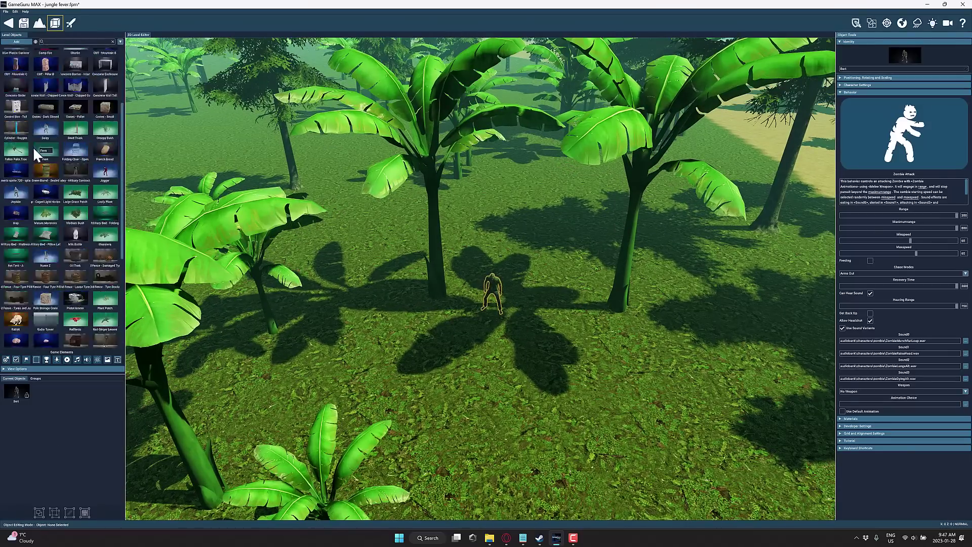
click(15, 41)
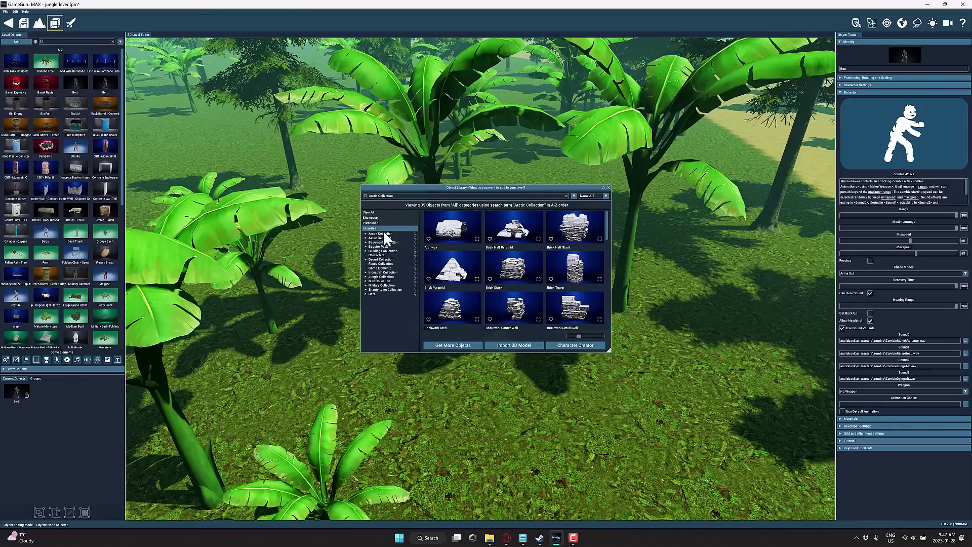
click(382, 285)
click(365, 284)
scroll(473, 296, down, 2)
scroll(473, 293, down, 15)
scroll(474, 291, down, 10)
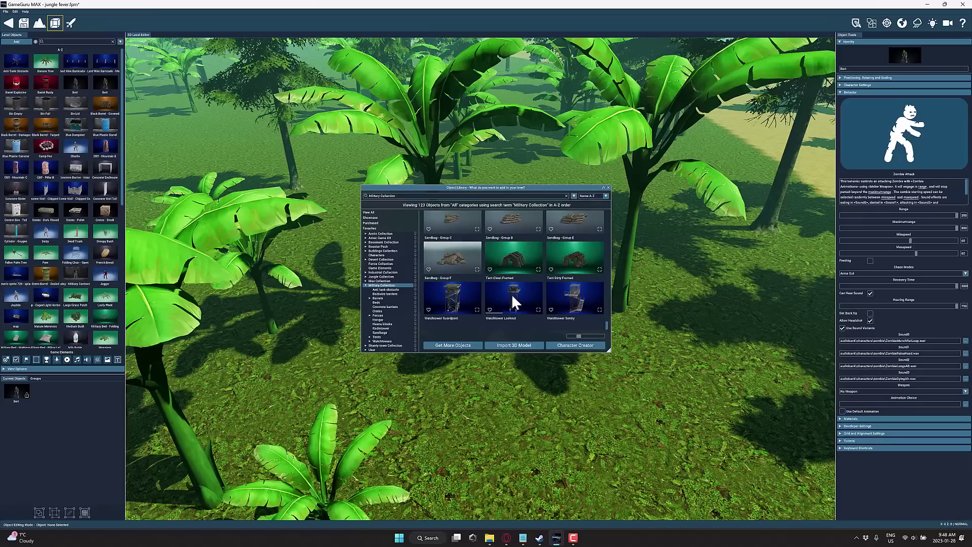
click(512, 294)
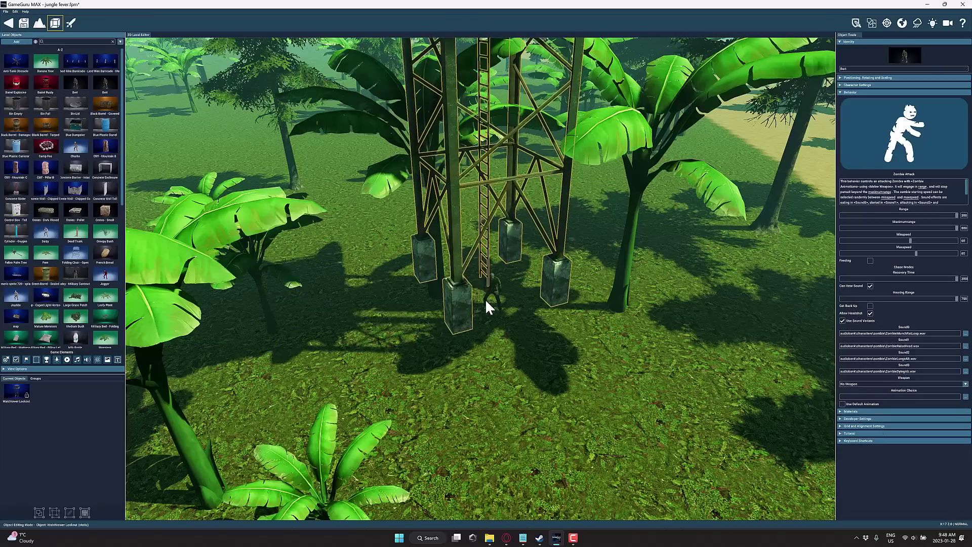
click(416, 312)
right_drag(416, 312, 384, 231)
key(s)
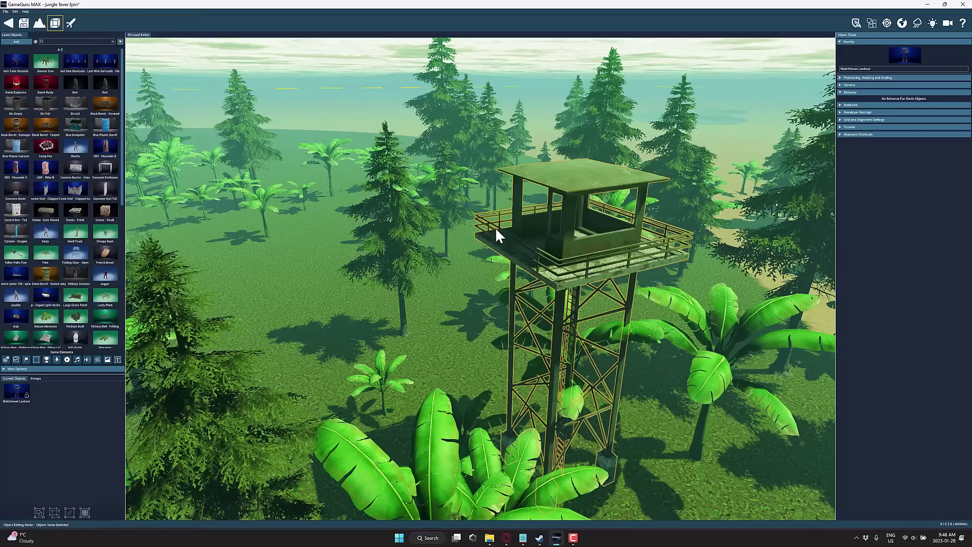
Step: Display the level's weather and environment effects settings at the river, and turn on the editor light
right_drag(496, 227, 962, 228)
key(s)
key(w)
key(w)
key(w)
right_drag(602, 219, 606, 224)
right_drag(493, 232, 494, 232)
click(916, 22)
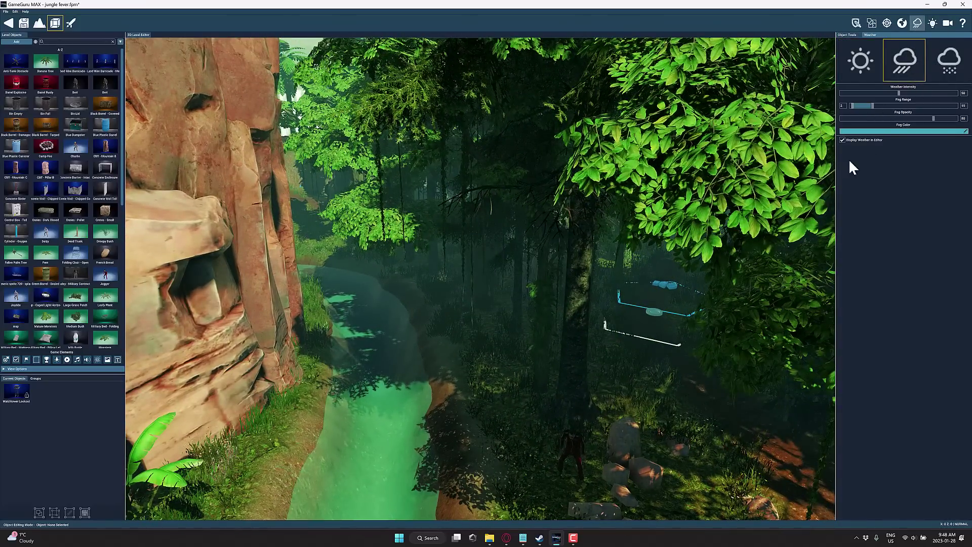
click(901, 24)
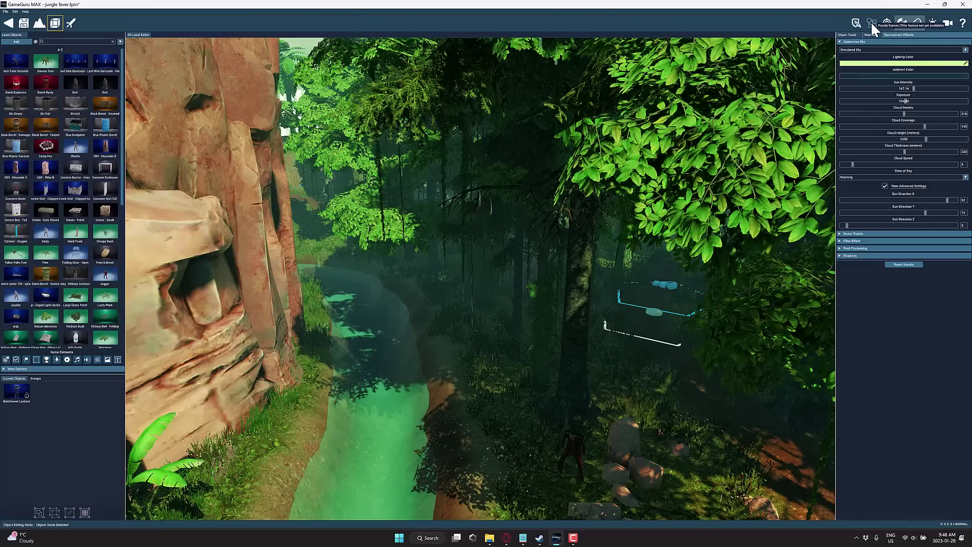
click(932, 23)
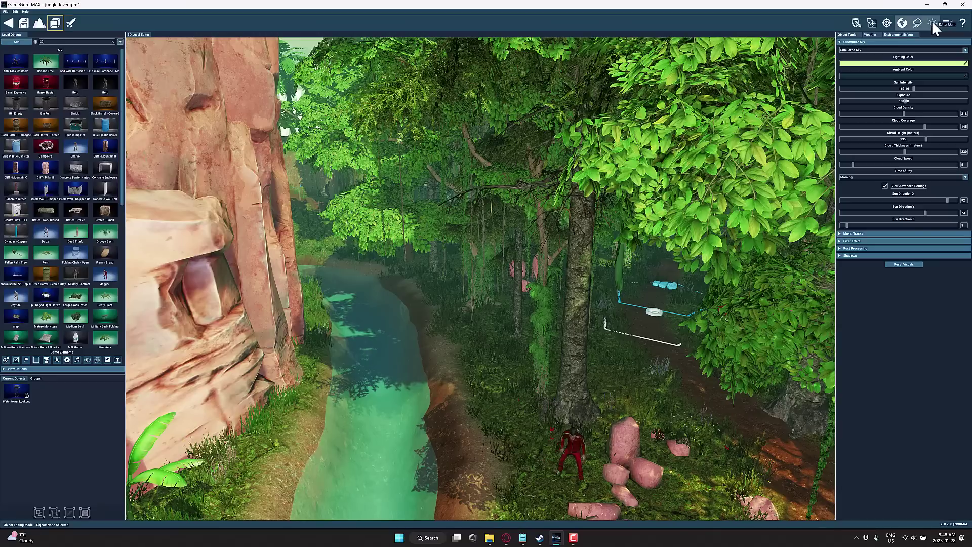
Step: Turn off the editor light and enable Auto Exposure in the environment's post-processing settings
click(932, 23)
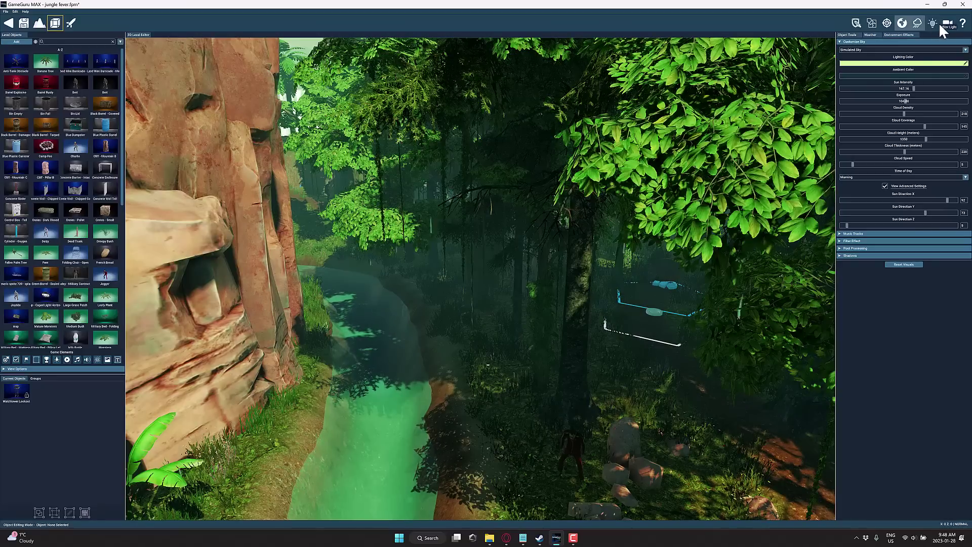
click(901, 20)
click(901, 21)
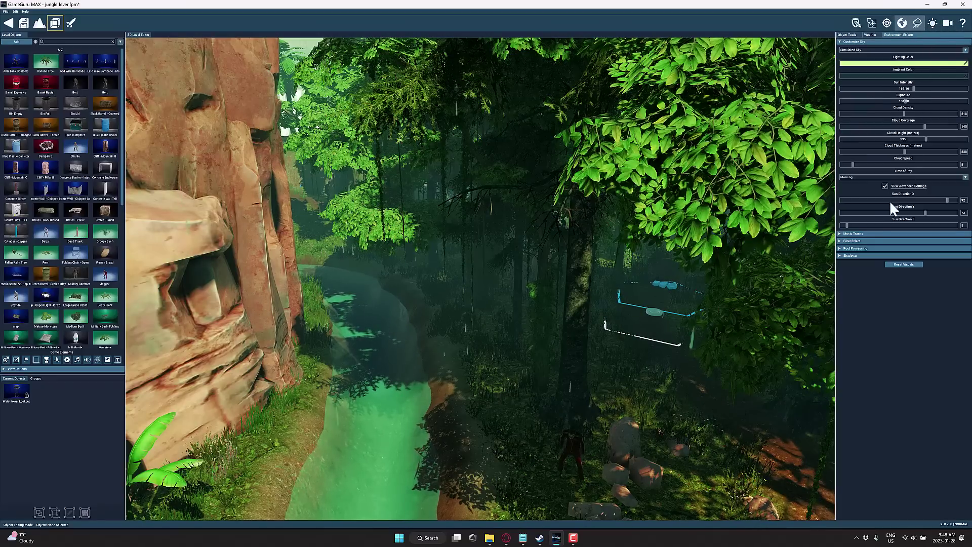
click(860, 248)
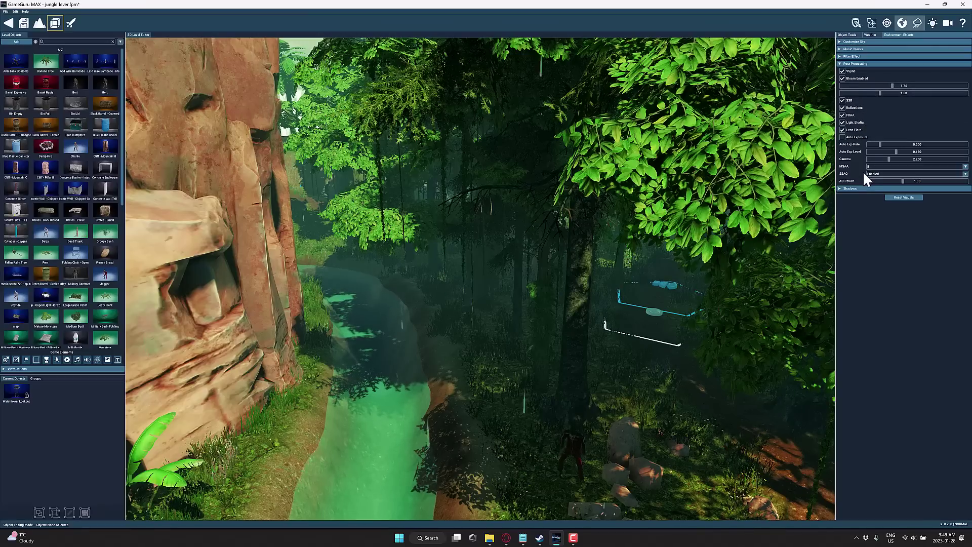
click(843, 136)
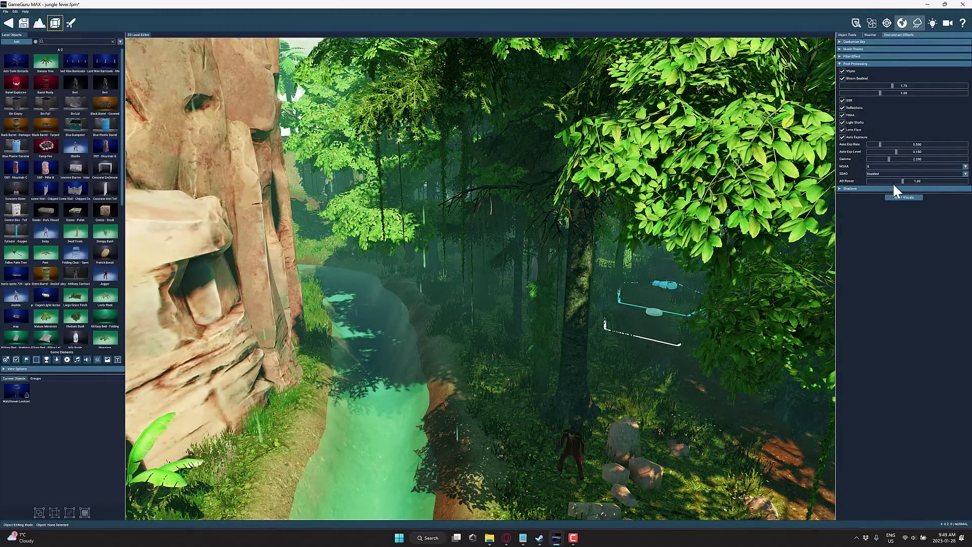
Step: Show the sky type options in the sky customization settings, and close the weather settings
click(855, 42)
click(905, 50)
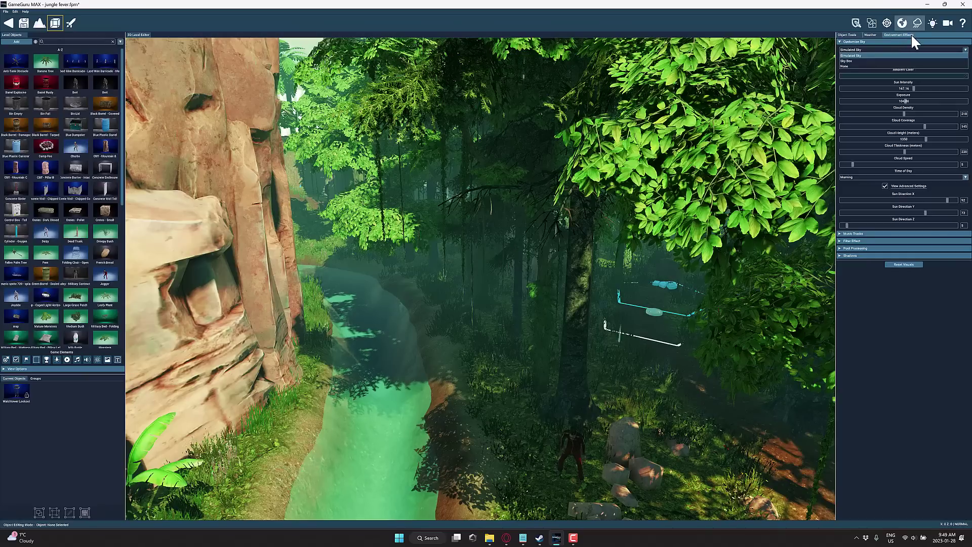
click(910, 34)
click(918, 22)
Step: Fly the editor camera from the river to the stacked tire barricade in front of the waterfall
right_drag(606, 221, 556, 233)
key(w)
key(w)
key(w)
right_drag(605, 257, 593, 248)
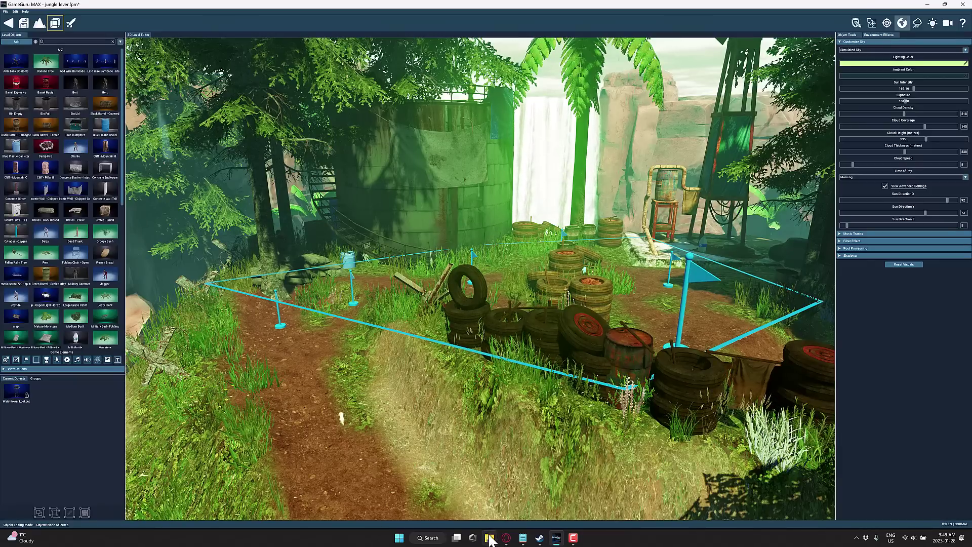
Step: Switch to the web browser and show the Humble game making bundle in full screen at the start of its item list
mouse_move(506, 536)
click(479, 509)
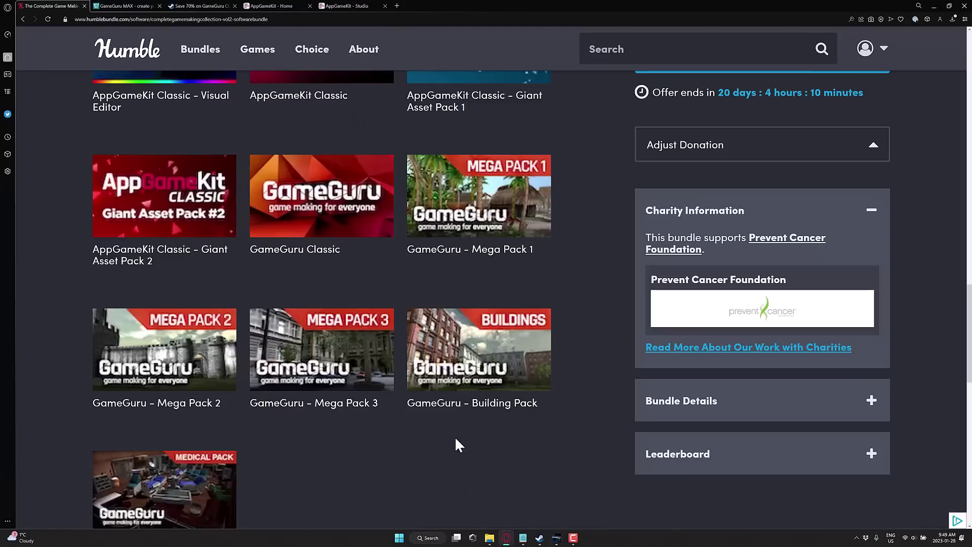
scroll(550, 365, down, 10)
key(F11)
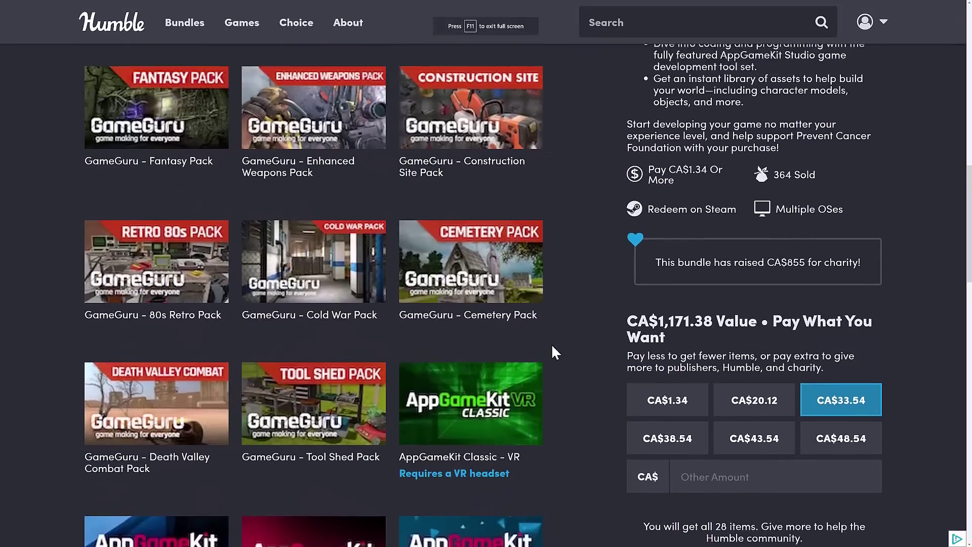
scroll(552, 343, up, 15)
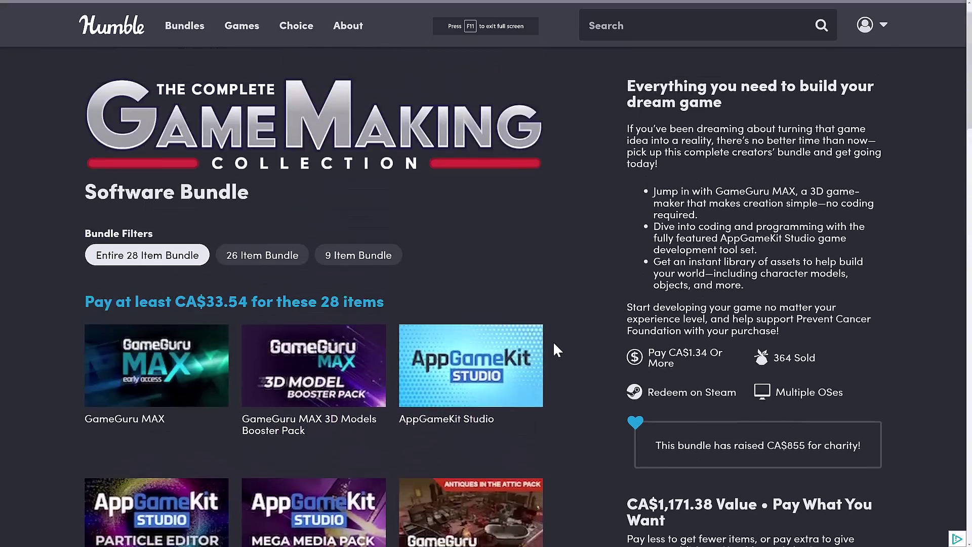
scroll(552, 341, down, 3)
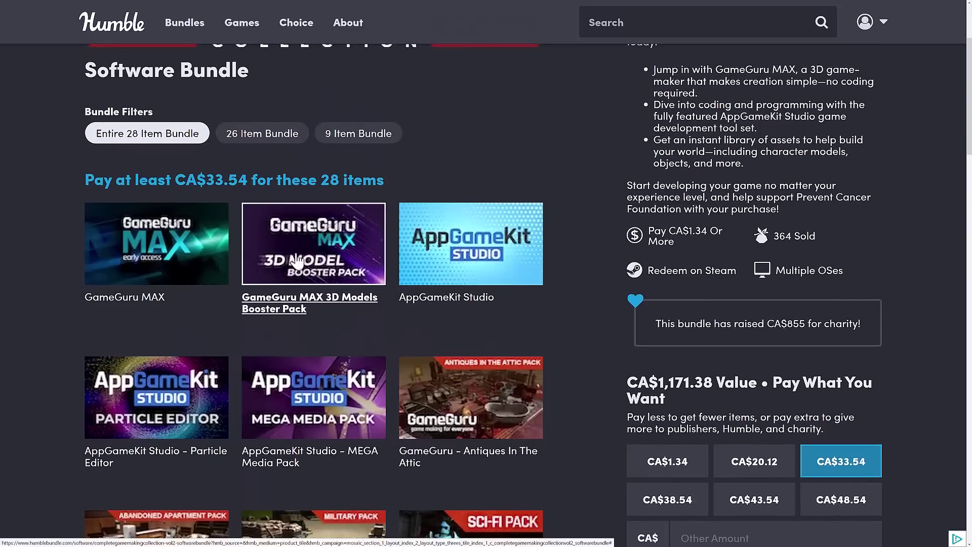
scroll(319, 253, down, 1)
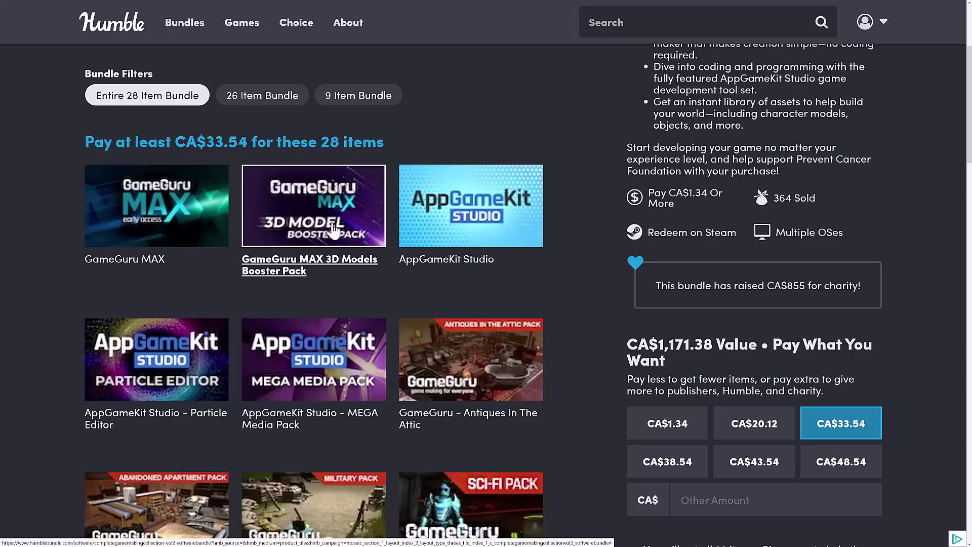
Step: View the GameGuru MAX 3D Models Booster Pack's details and its list of included asset packs, and close them
click(340, 226)
scroll(267, 445, down, 1)
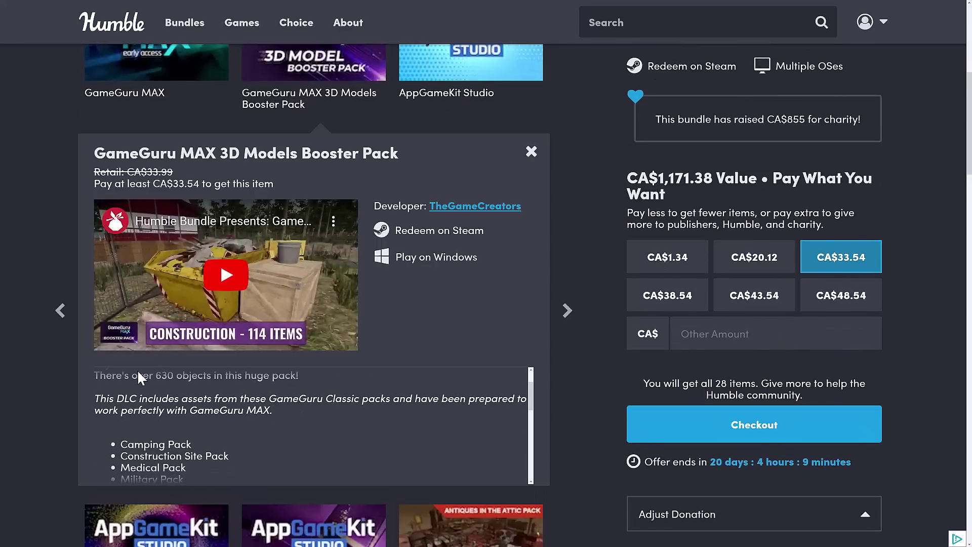
scroll(180, 393, down, 2)
scroll(162, 433, up, 1)
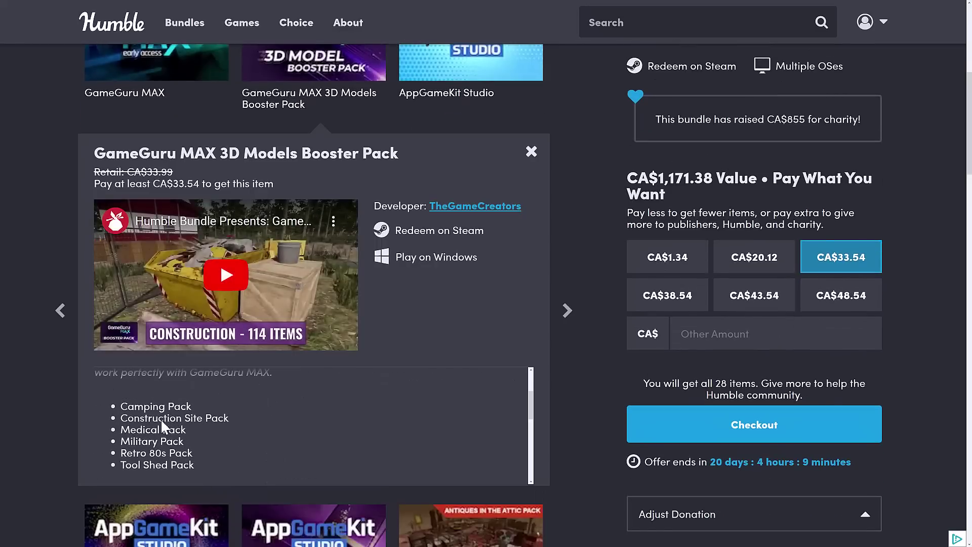
click(531, 153)
scroll(445, 162, up, 3)
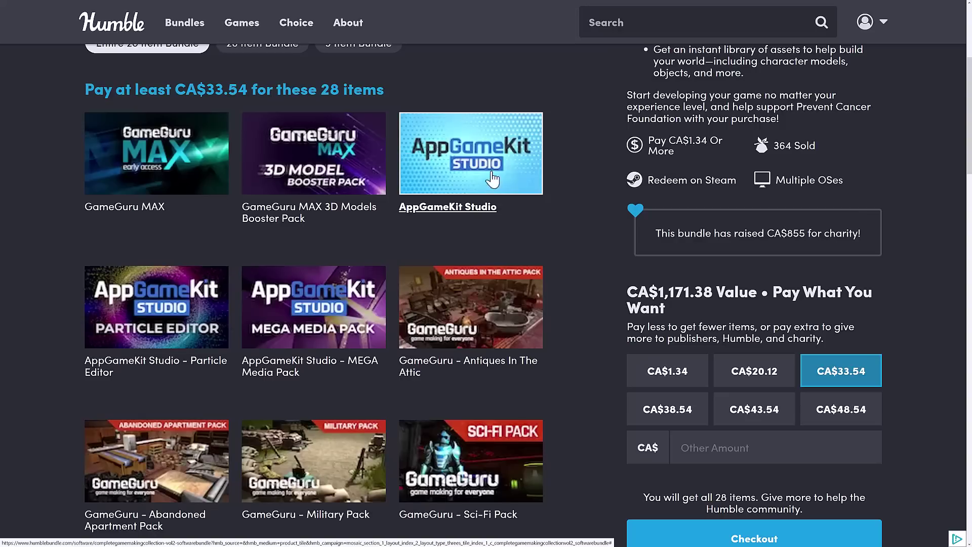
Step: Examine the AppGameKit Studio add-ons and the GameGuru themed asset packs in the 28-item bundle
scroll(261, 313, down, 4)
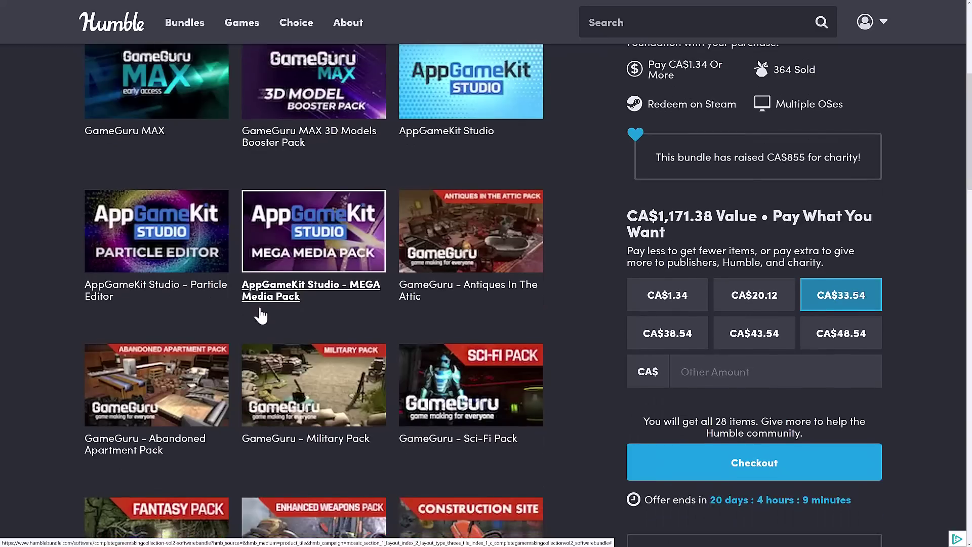
scroll(259, 308, down, 1)
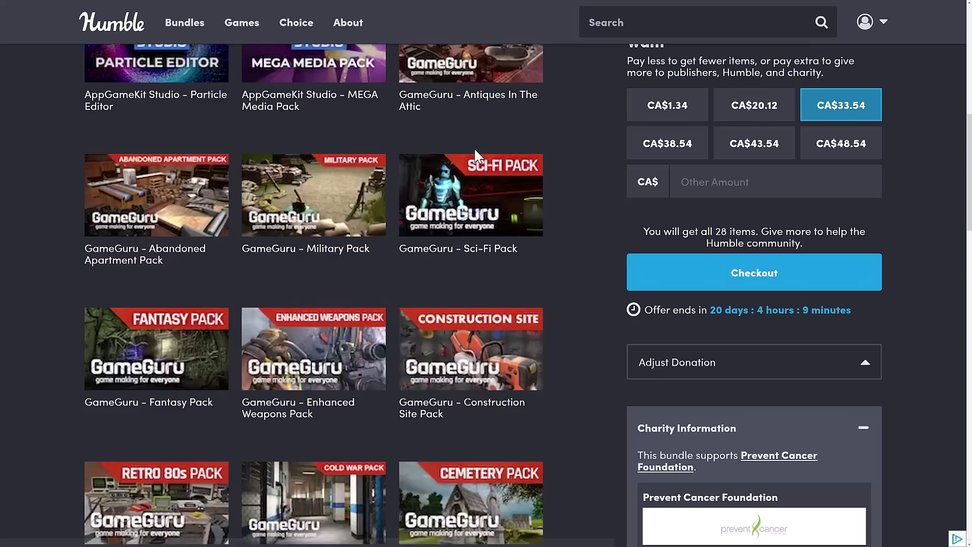
scroll(474, 148, down, 1)
scroll(367, 165, up, 5)
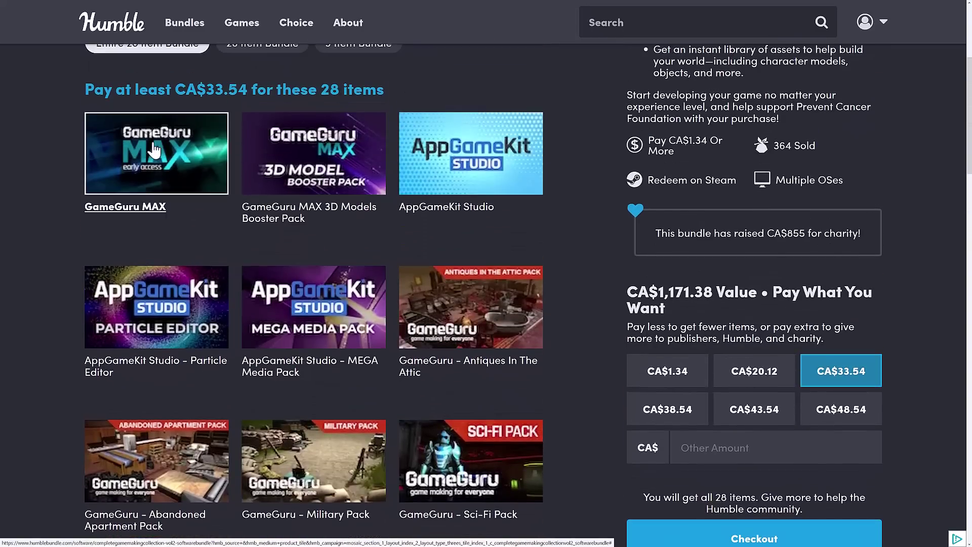
scroll(162, 217, down, 3)
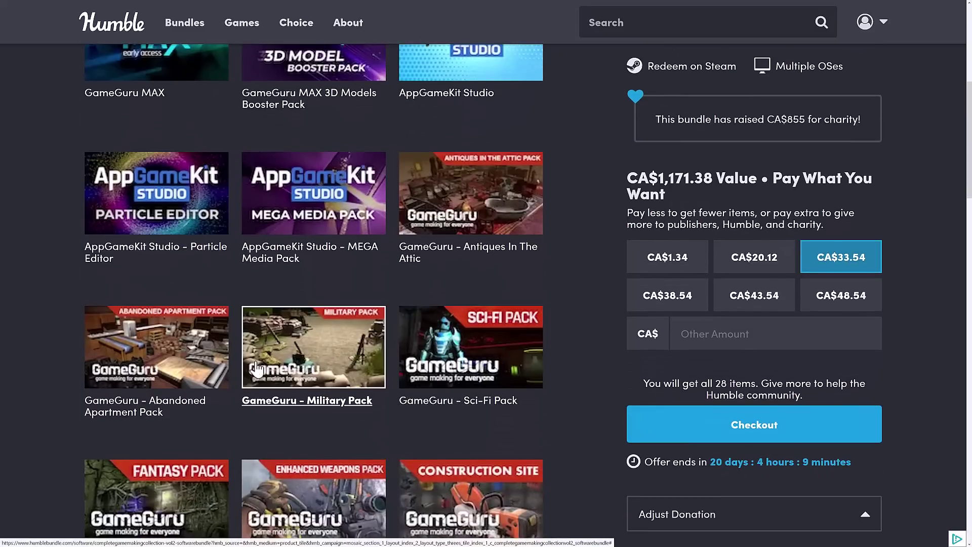
scroll(331, 341, down, 5)
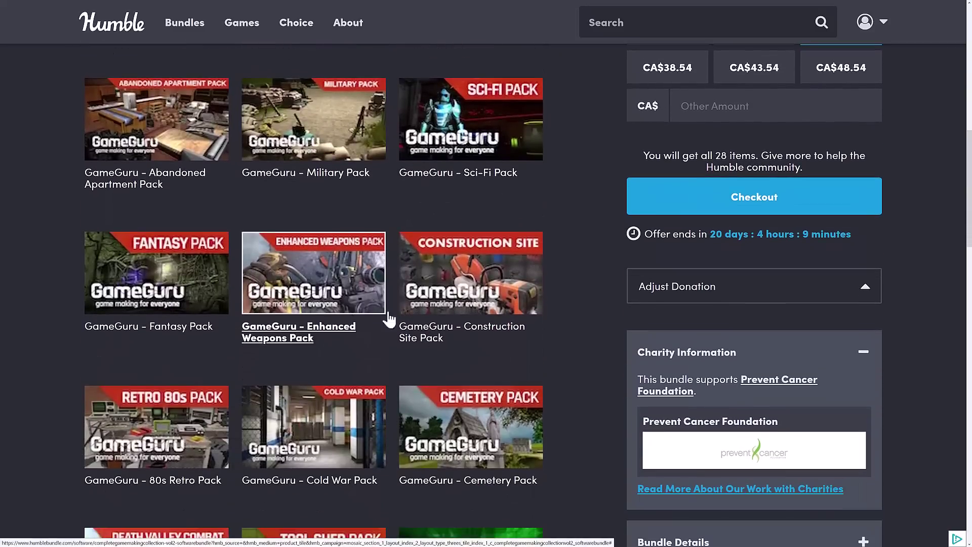
scroll(261, 289, down, 1)
scroll(245, 319, down, 3)
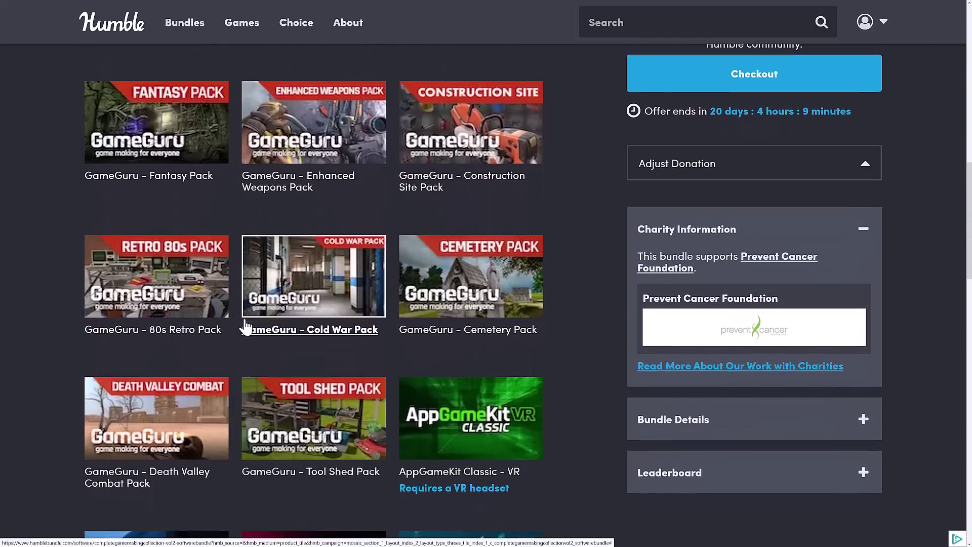
scroll(293, 294, up, 6)
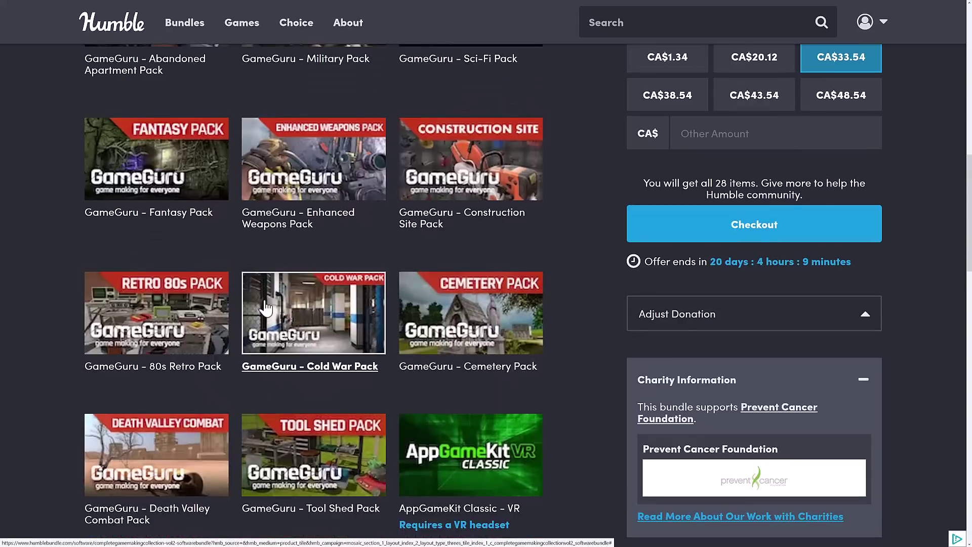
scroll(424, 271, up, 2)
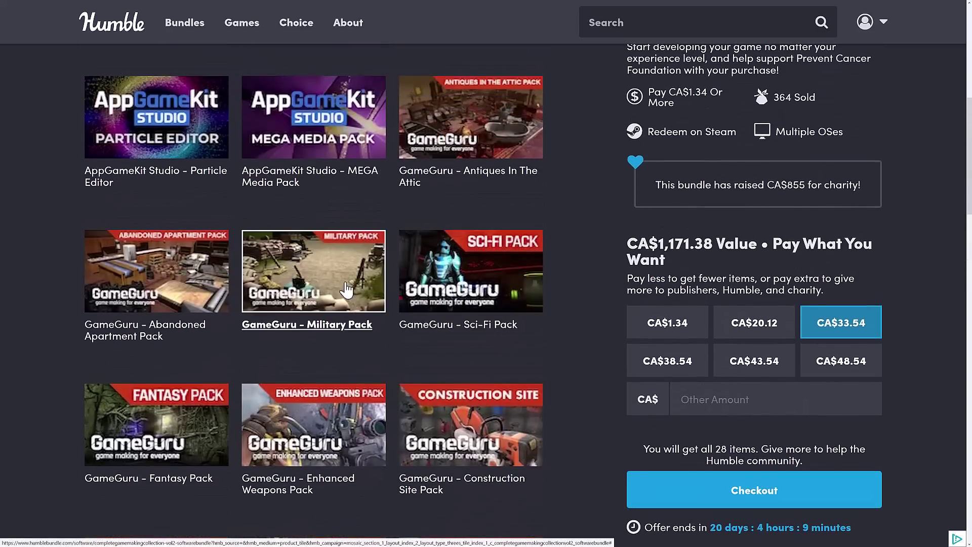
scroll(365, 296, up, 3)
Step: Examine the AppGameKit Classic and GameGuru Classic products and their asset packs down to the end of the item list
scroll(347, 293, down, 13)
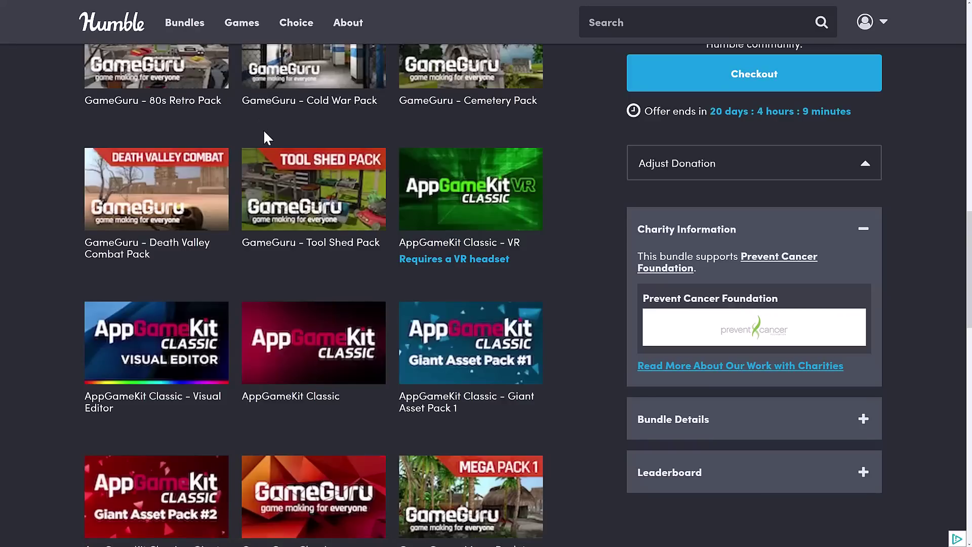
scroll(262, 147, down, 1)
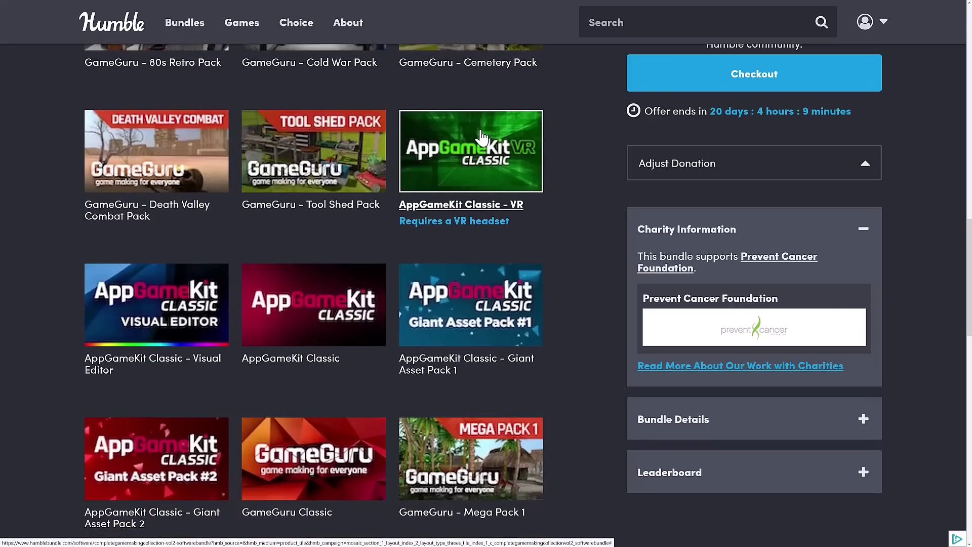
scroll(167, 329, down, 1)
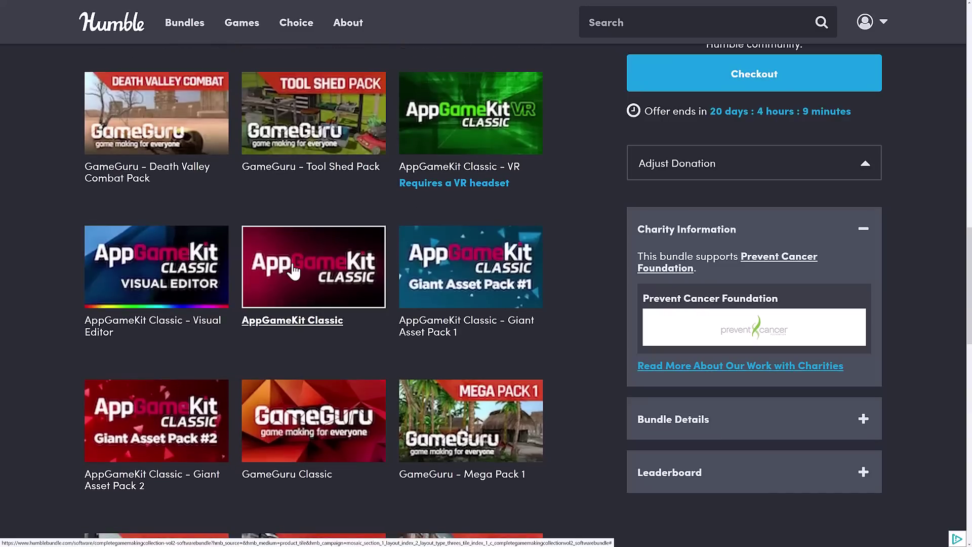
scroll(352, 301, down, 1)
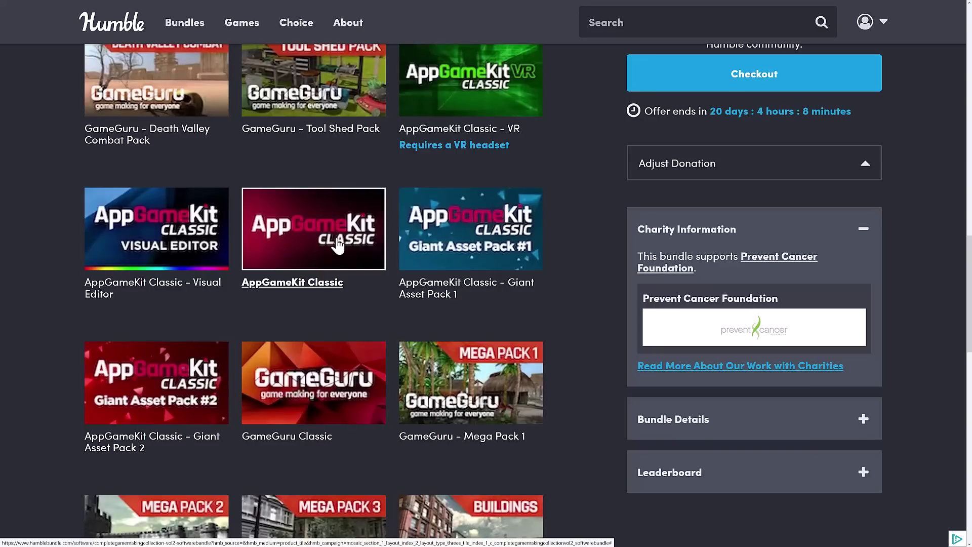
scroll(337, 245, down, 1)
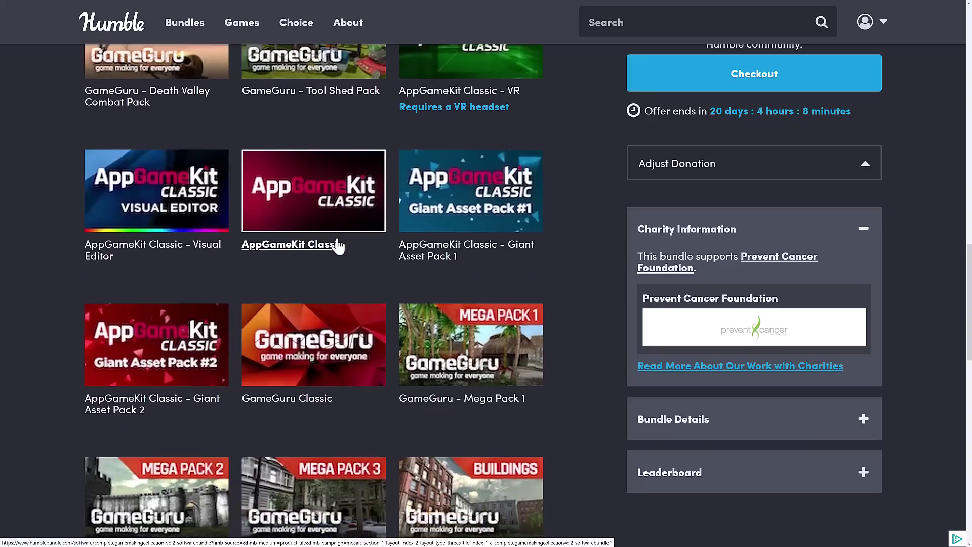
scroll(338, 246, down, 1)
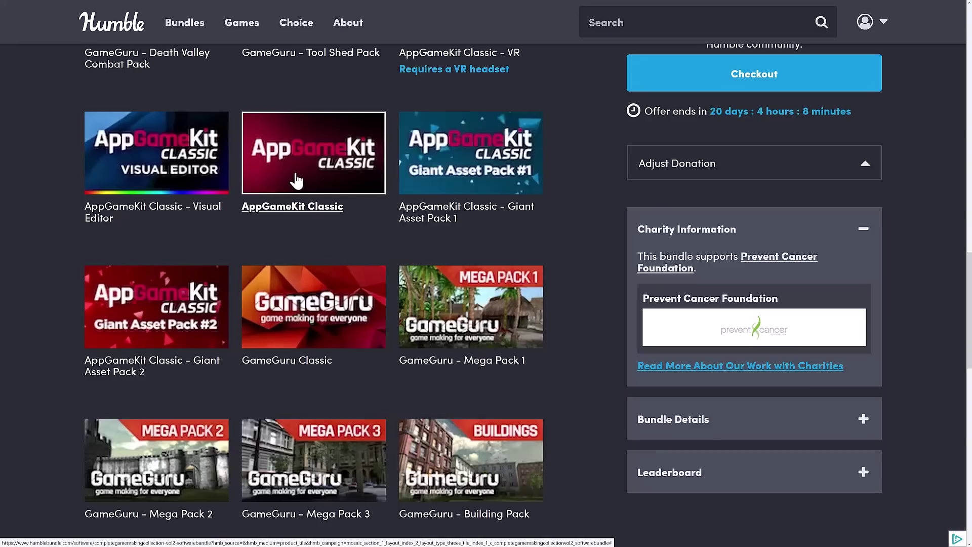
scroll(304, 188, down, 3)
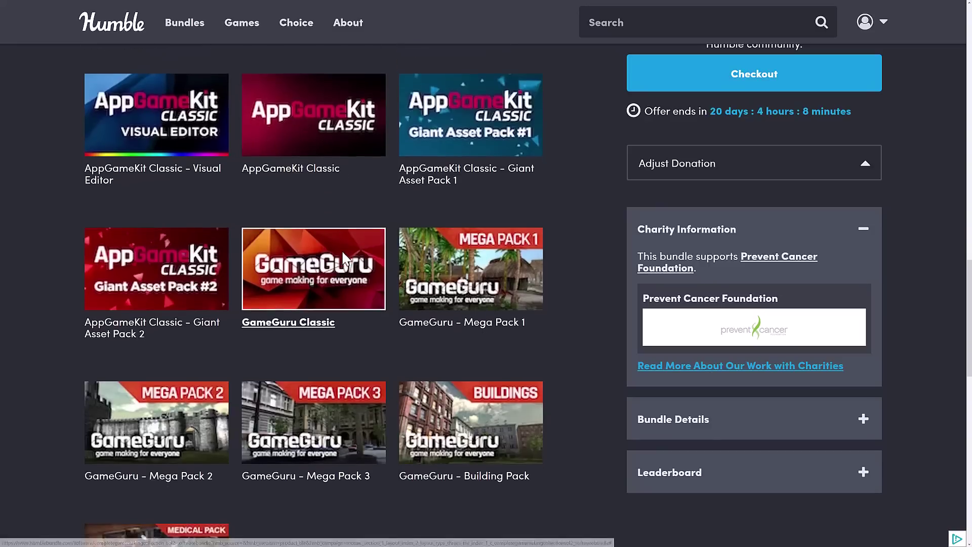
scroll(304, 189, down, 1)
scroll(403, 377, down, 3)
Step: Return to the start of the item list and review GameGuru MAX, its booster pack and AppGameKit Studio
scroll(404, 268, up, 4)
scroll(403, 267, up, 17)
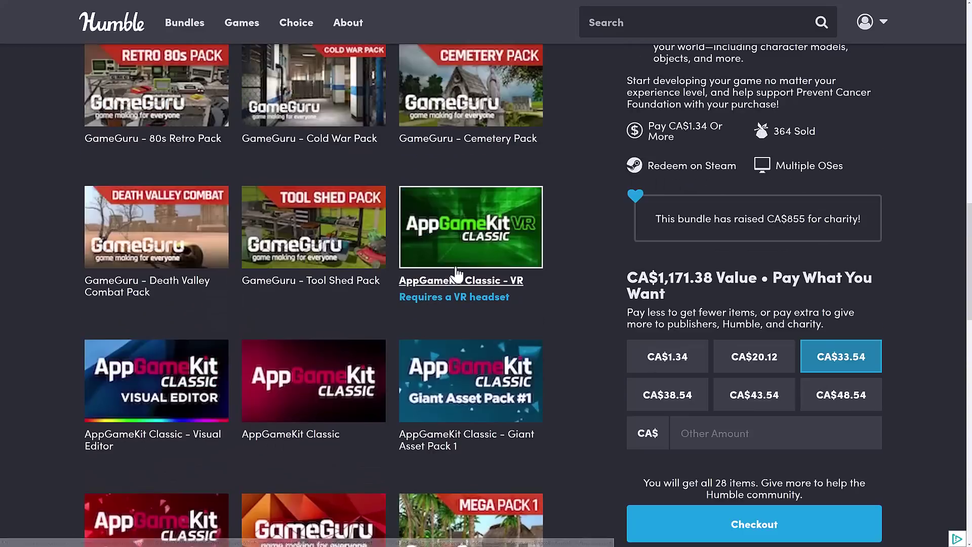
scroll(456, 272, up, 12)
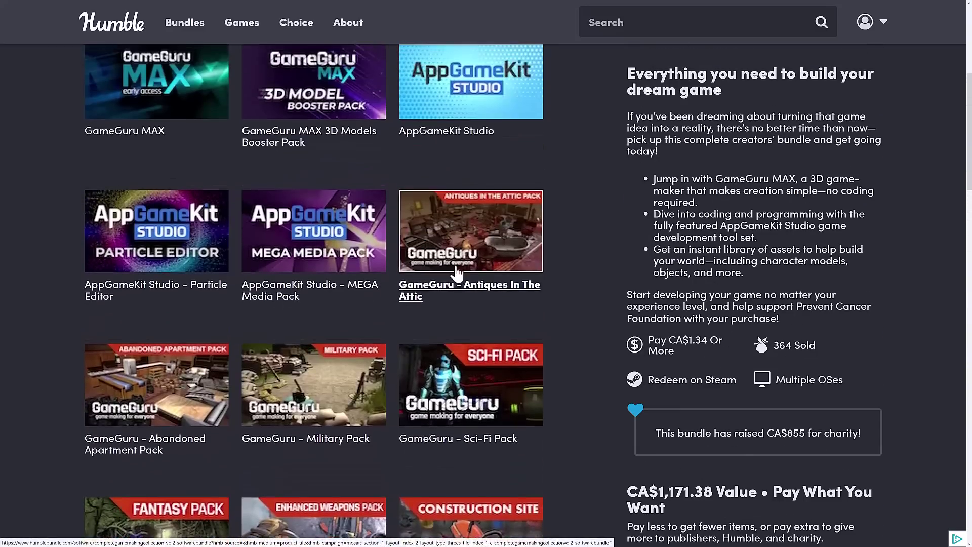
scroll(456, 273, down, 2)
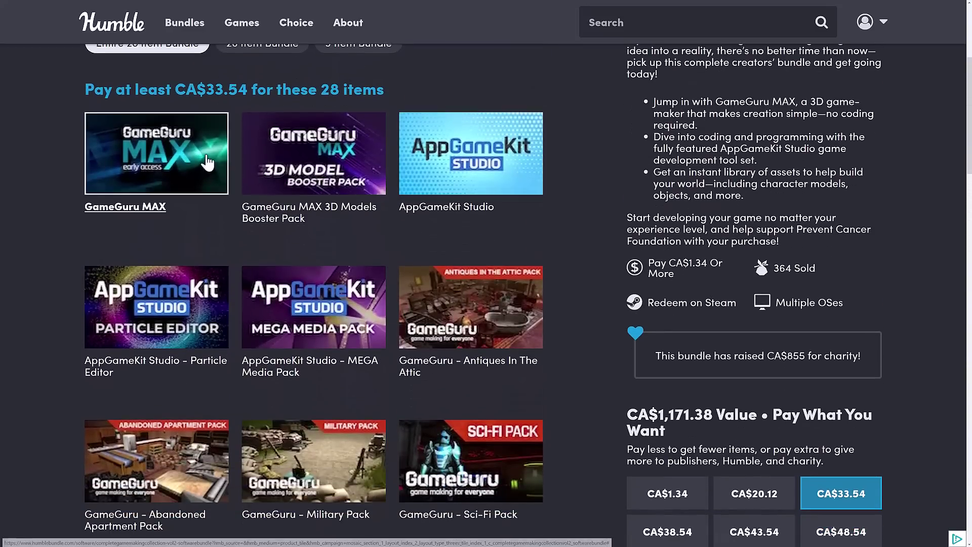
scroll(317, 172, down, 1)
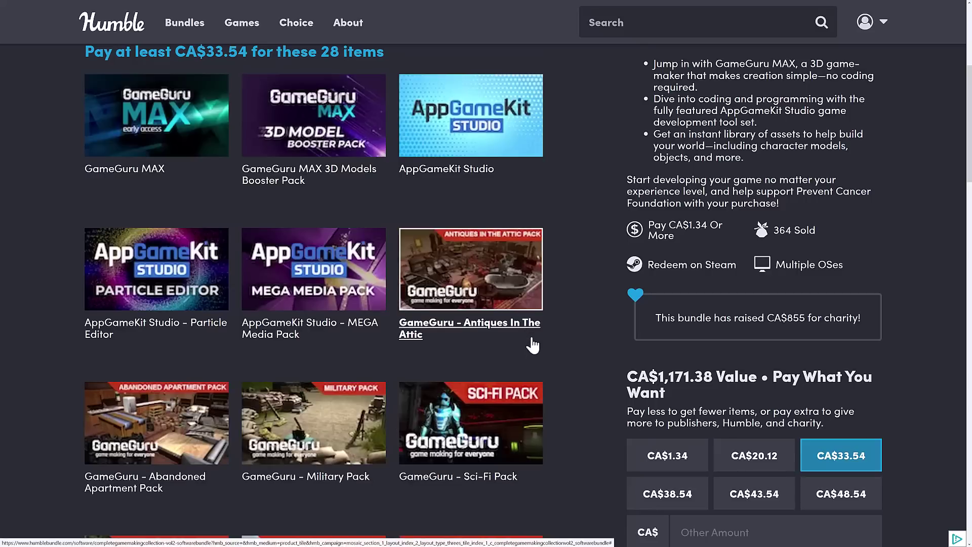
scroll(571, 253, down, 1)
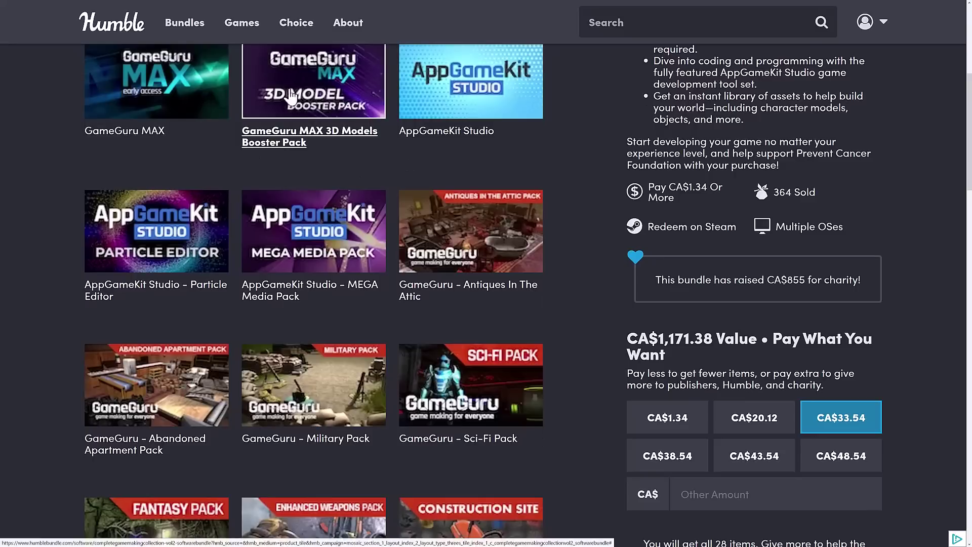
scroll(558, 230, up, 2)
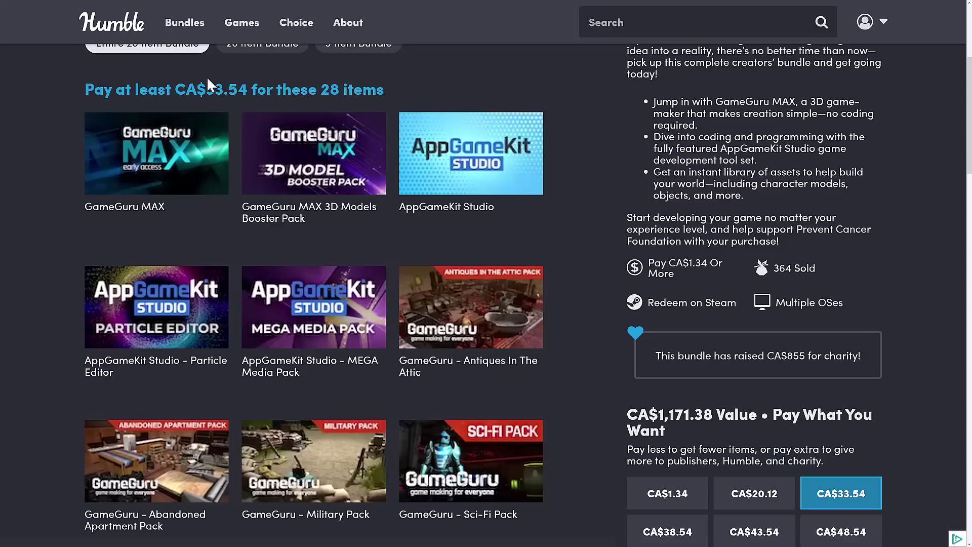
Step: Highlight the minimum price of the 28-item bundle, and filter the page to the 9-item bundle to review its contents
drag(206, 90, 251, 90)
click(423, 86)
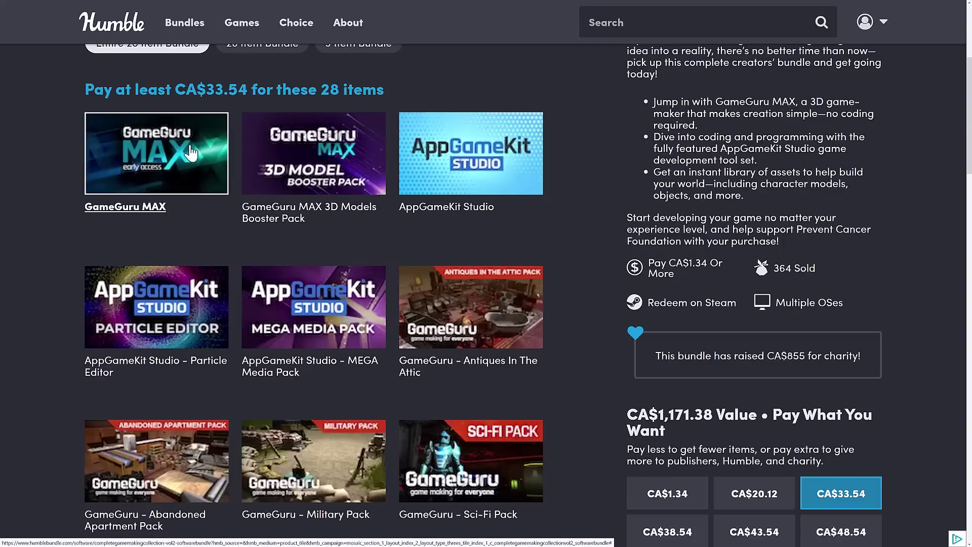
scroll(360, 174, up, 2)
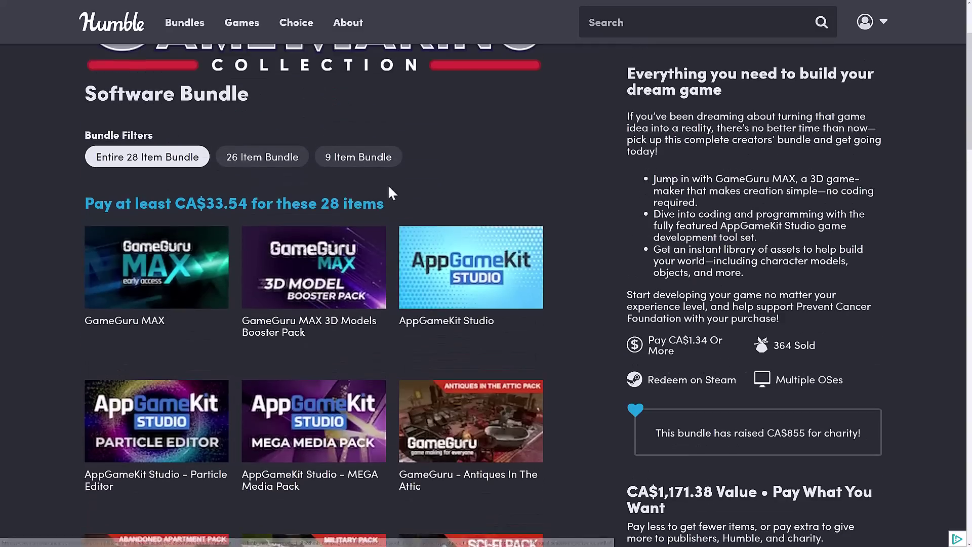
click(334, 158)
scroll(458, 275, down, 3)
scroll(458, 275, up, 2)
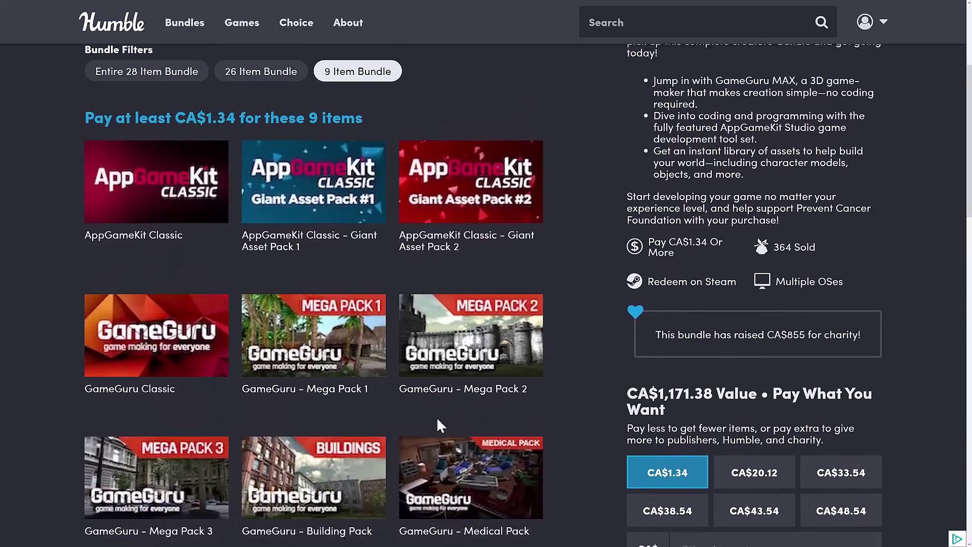
scroll(437, 428, down, 2)
scroll(294, 253, up, 2)
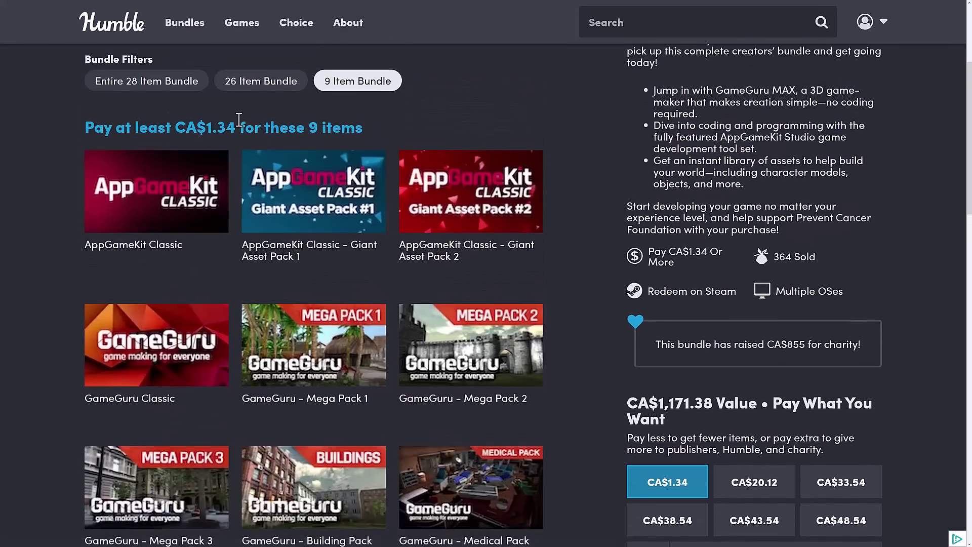
Step: Filter the page to the 26-item bundle and review its AppGameKit Studio products and GameGuru asset packs
click(246, 87)
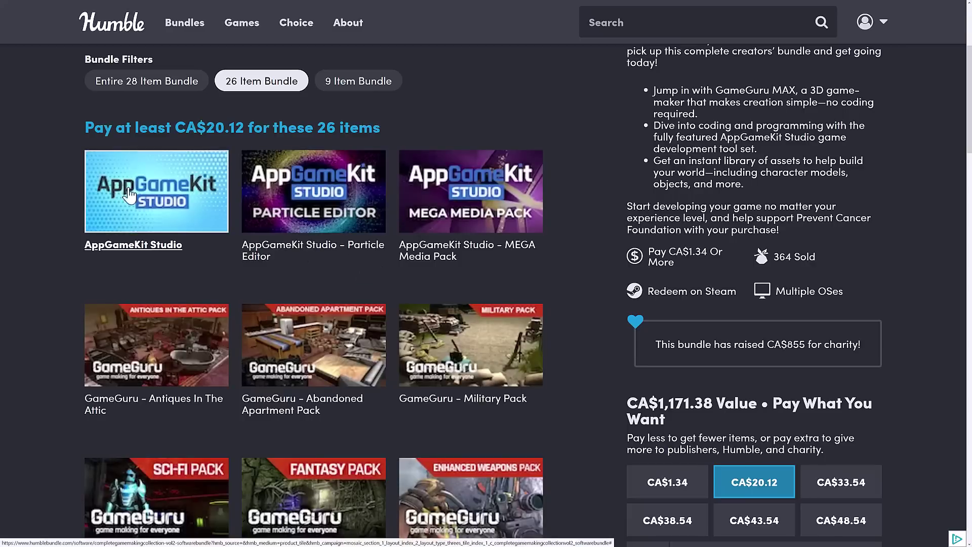
scroll(180, 253, down, 3)
scroll(231, 243, down, 3)
scroll(253, 248, up, 7)
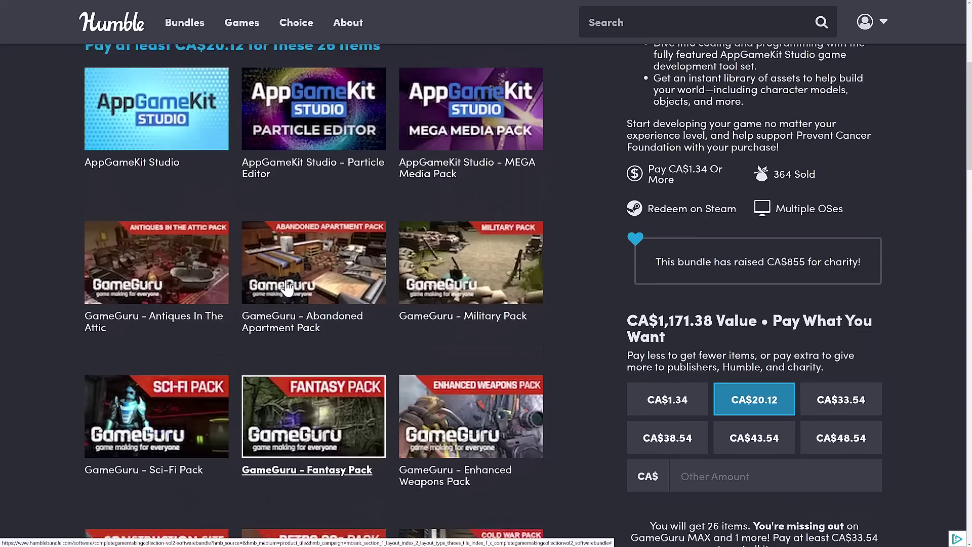
scroll(273, 254, up, 1)
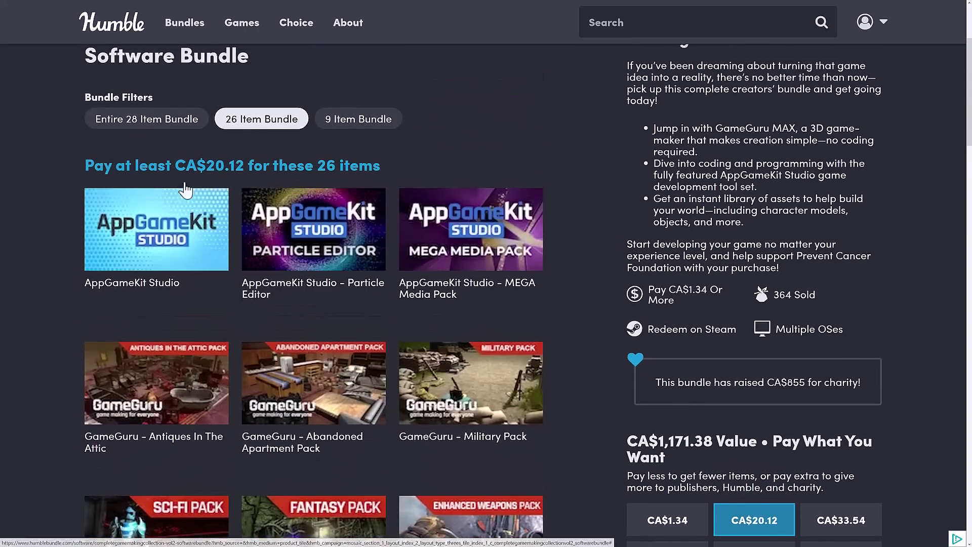
Step: Show the entire 28-item bundle again and highlight its minimum price and its total value
click(159, 121)
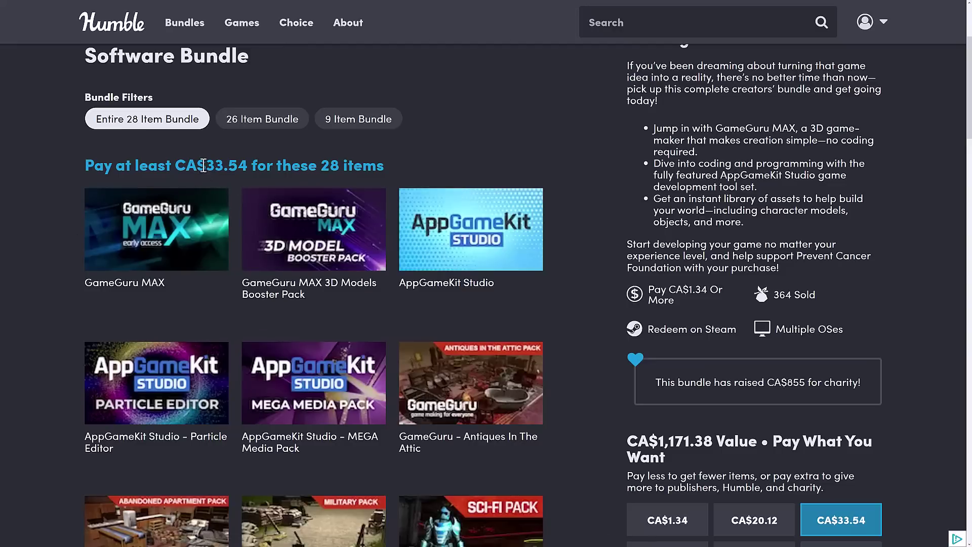
drag(208, 168, 242, 168)
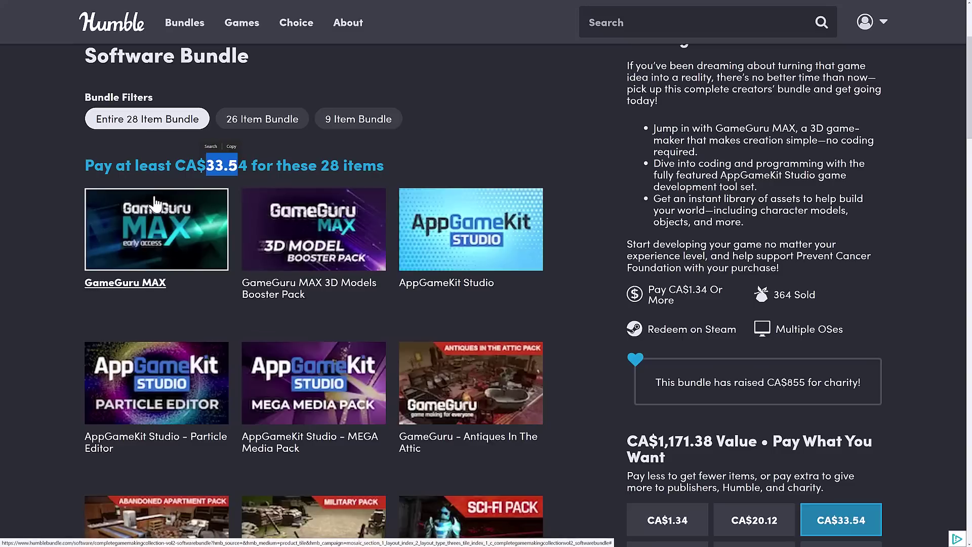
drag(658, 439, 729, 439)
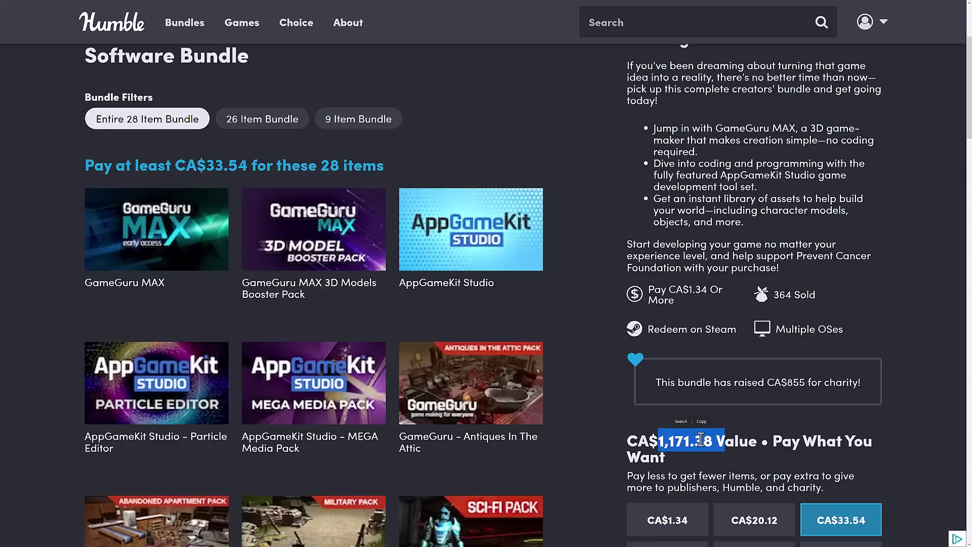
click(682, 444)
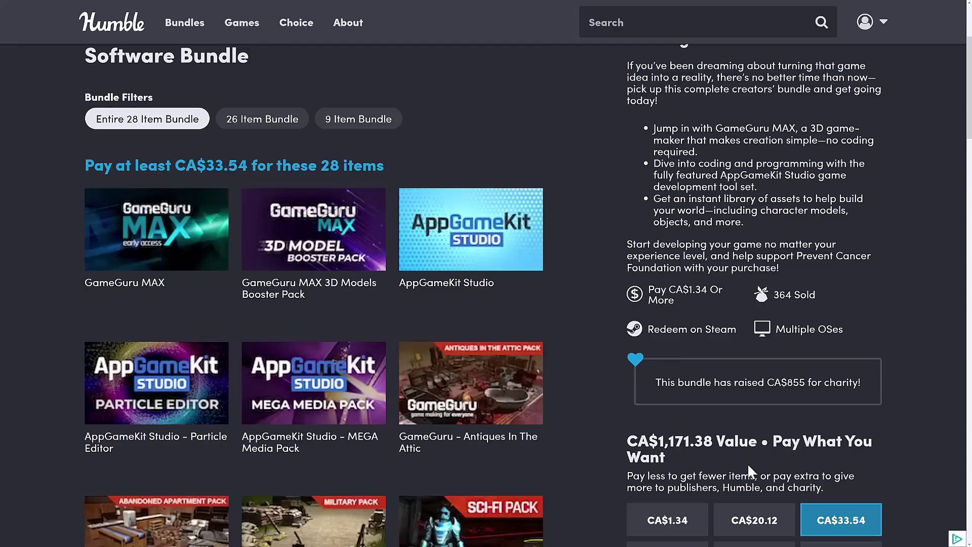
Step: Switch to GameGuru MAX and fly through the Jungle Fever level from the tire barricades to the armed character at the rusty shack
key(alt+Tab)
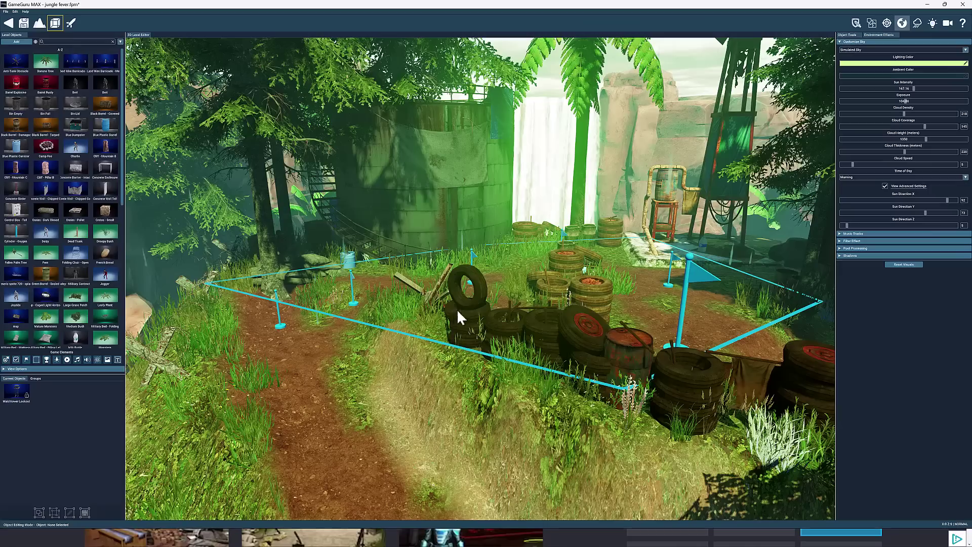
right_drag(534, 290, 512, 344)
key(w)
key(w)
right_drag(480, 278, 456, 293)
key(w)
key(a)
key(w)
key(s)
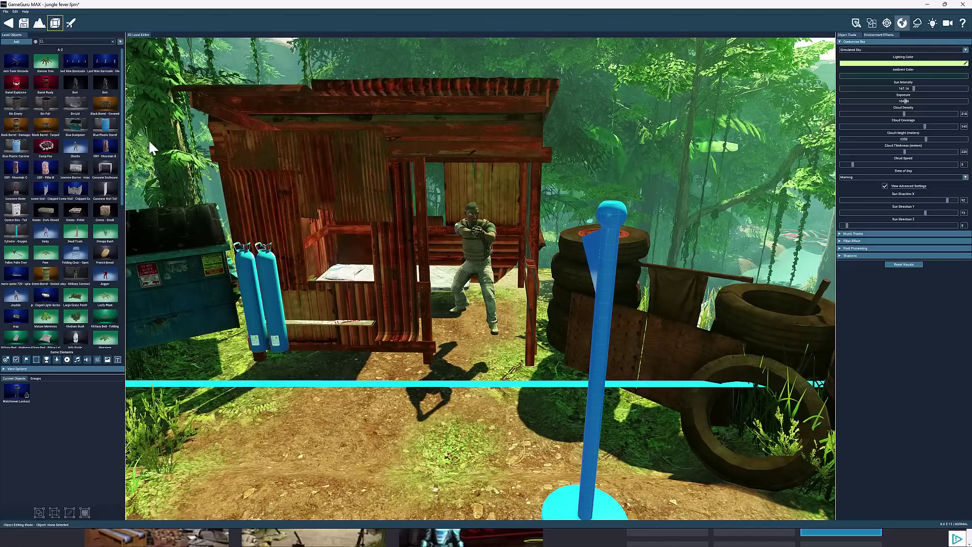
Step: Examine the surroundings of the rusty shack, including the blue flag markers, stacked tires and cliffs behind them
right_drag(478, 264, 554, 273)
key(w)
key(s)
key(w)
right_drag(445, 253, 478, 259)
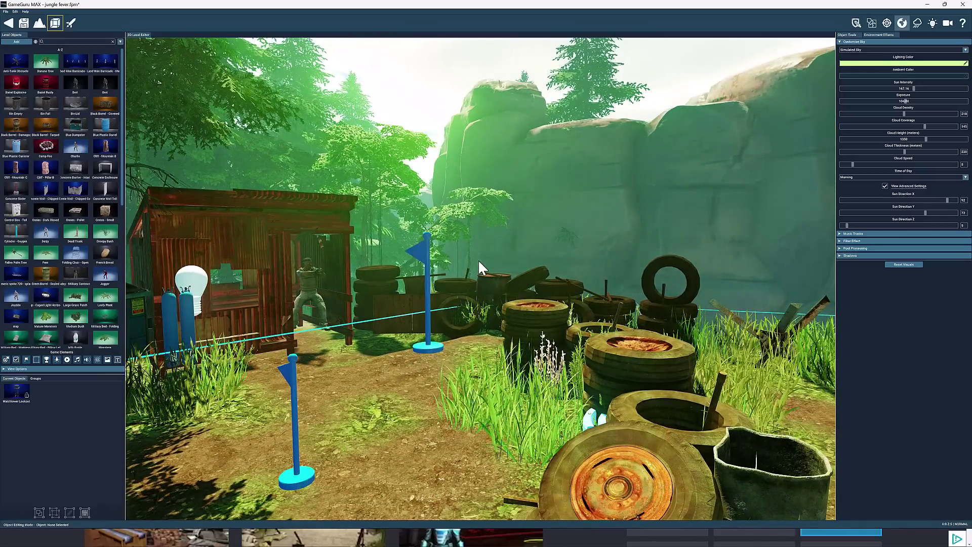